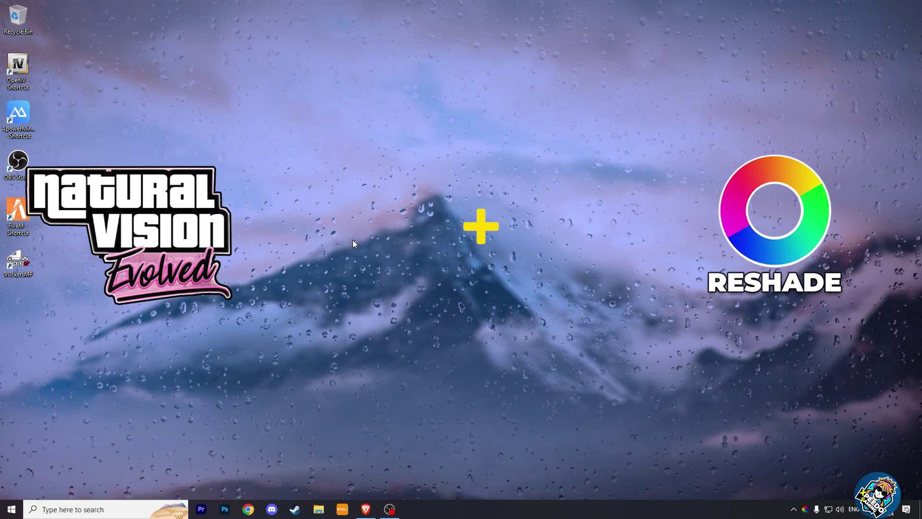
Go from Razed Mods' Grand Theft Auto V section to the NaturalVision Evolved Gofile download page.
click(361, 510)
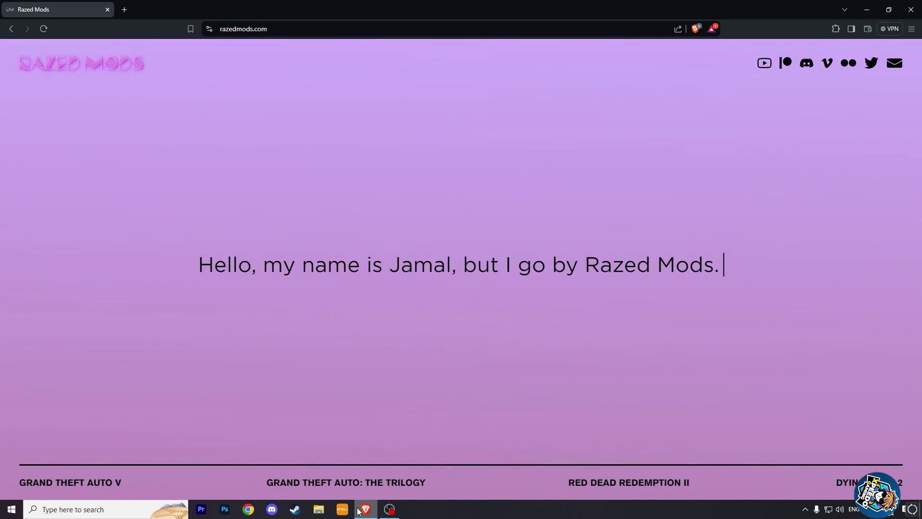
click(366, 29)
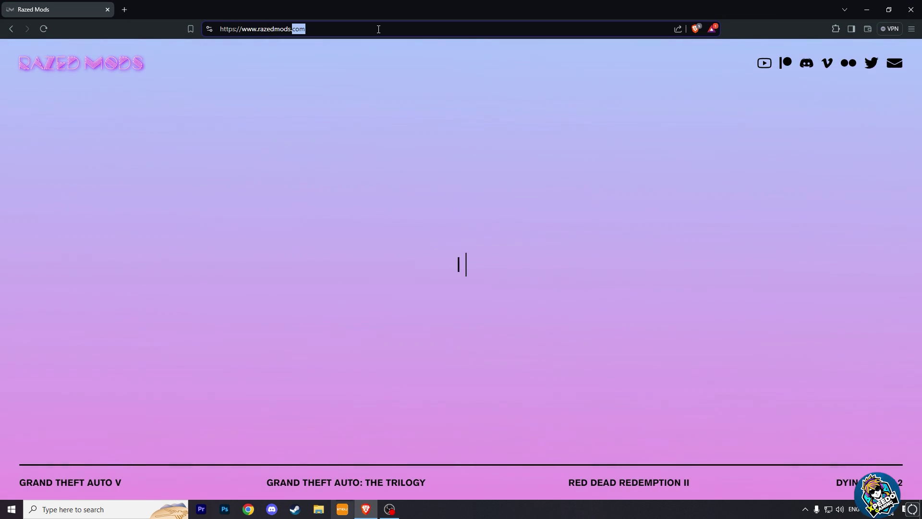
click(366, 29)
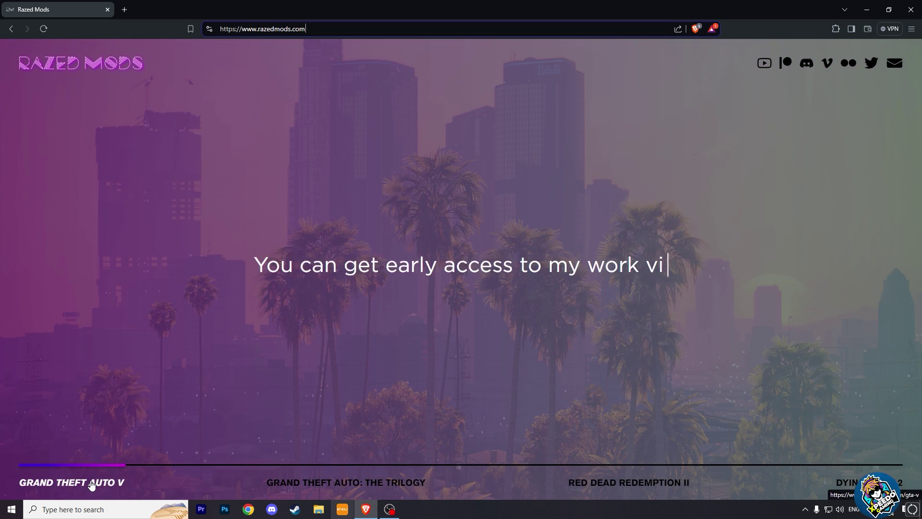
click(91, 486)
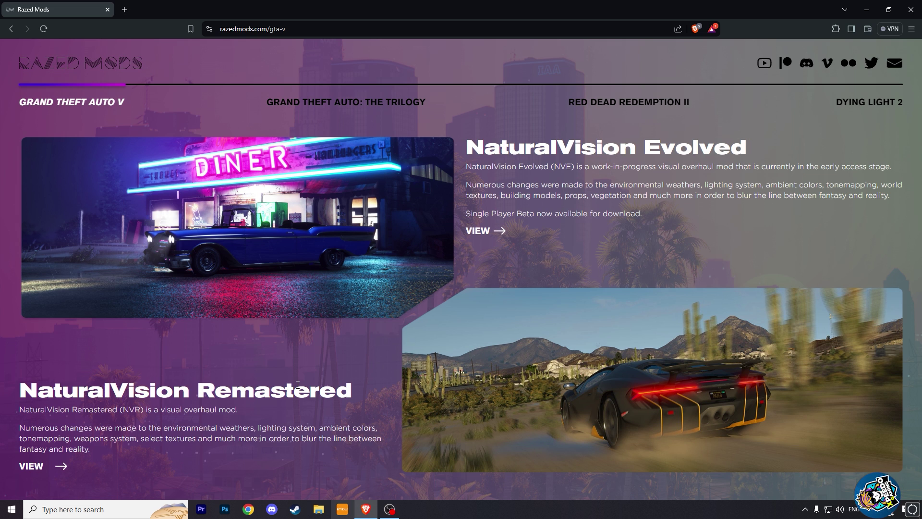
click(483, 233)
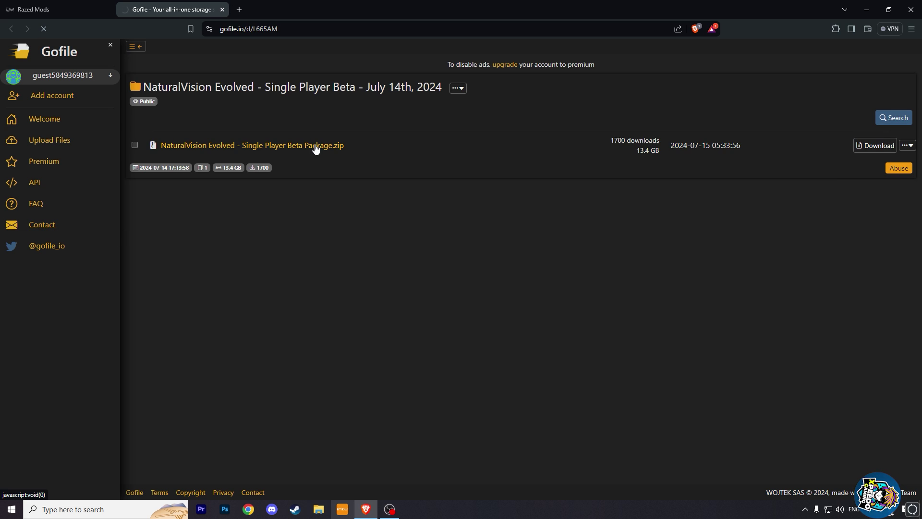
Save the NaturalVision Evolved Single Player Beta zip to Downloads and check its download progress.
click(315, 145)
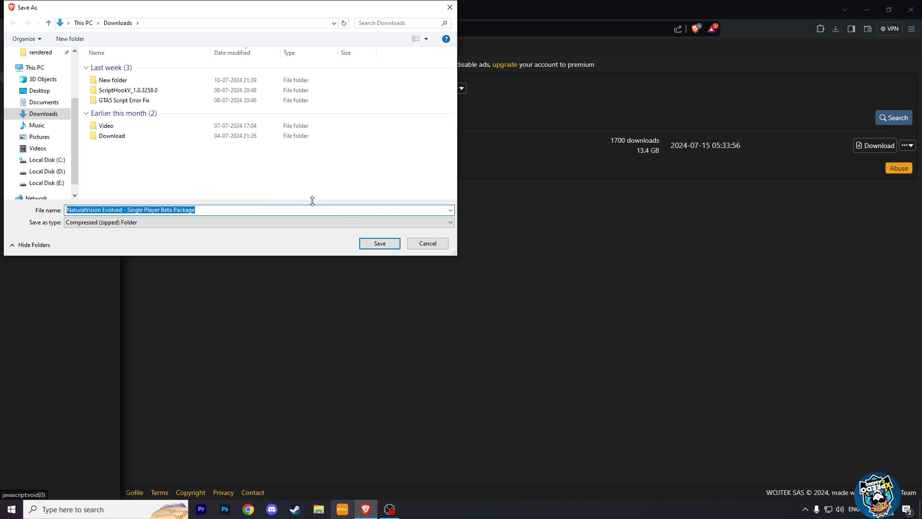
click(375, 240)
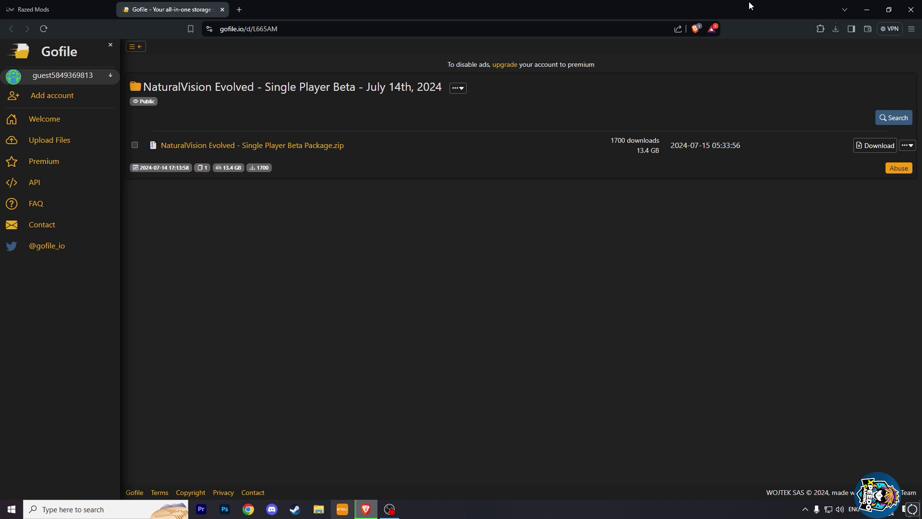
click(65, 8)
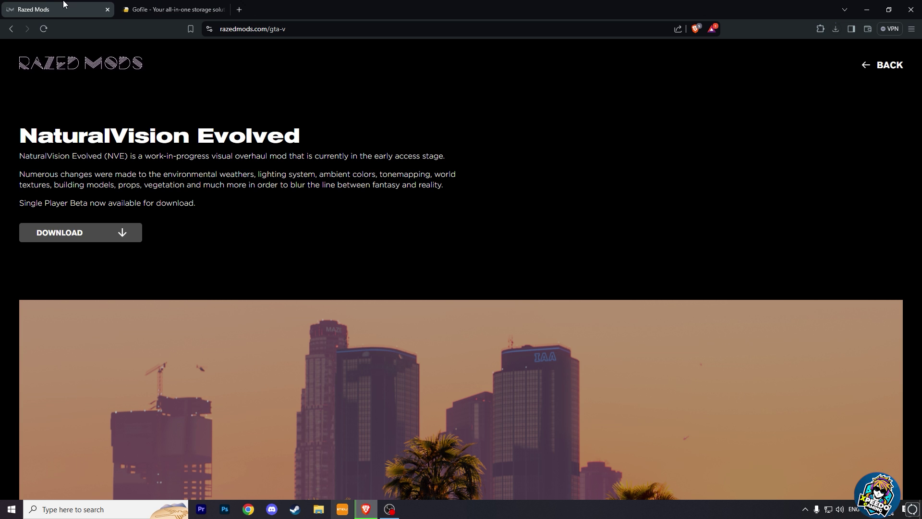
click(837, 29)
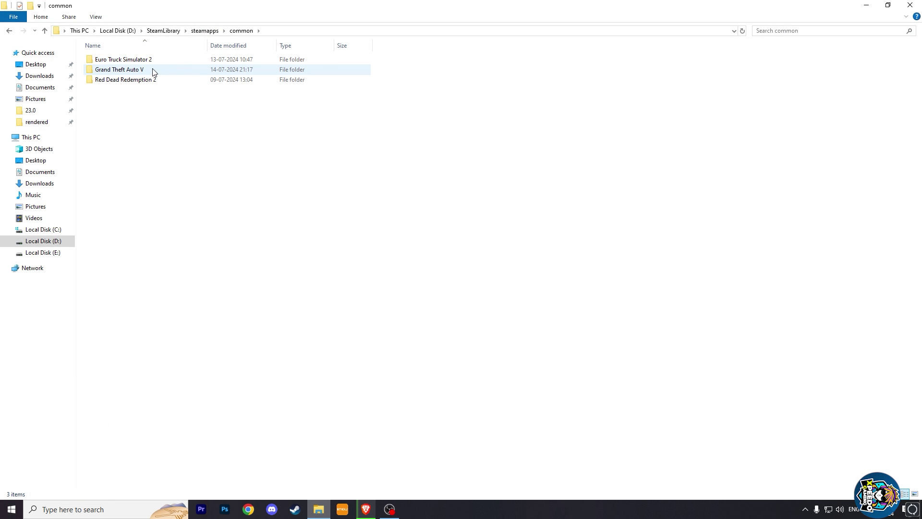
Create a new folder named mods inside the Grand Theft Auto V game folder.
double_click(179, 71)
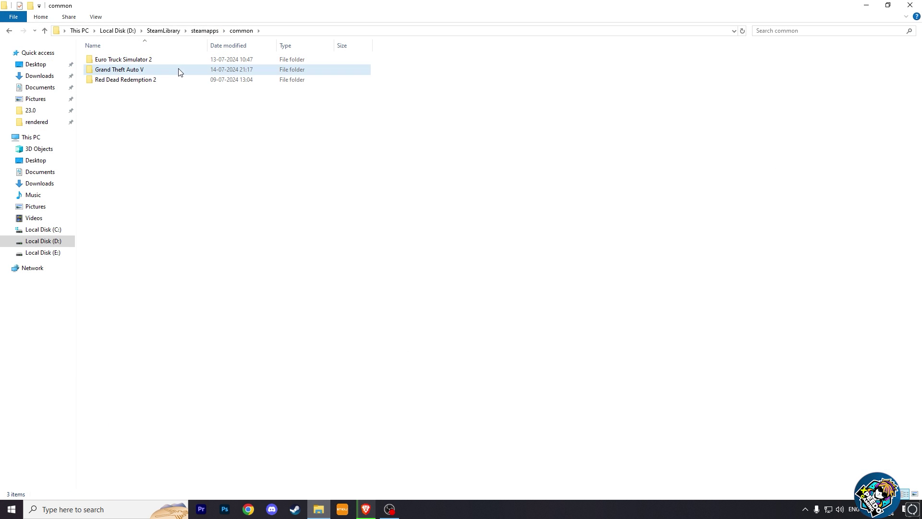
right_click(472, 116)
mouse_move(512, 223)
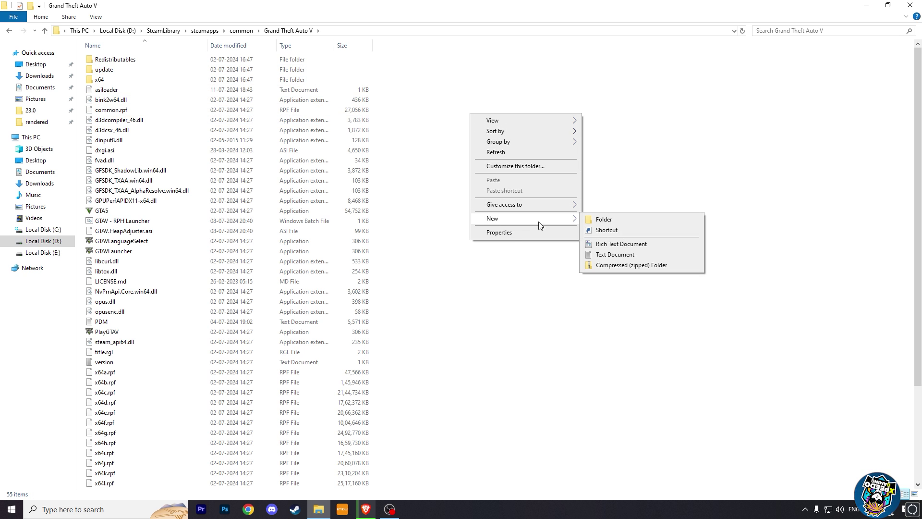
click(623, 223)
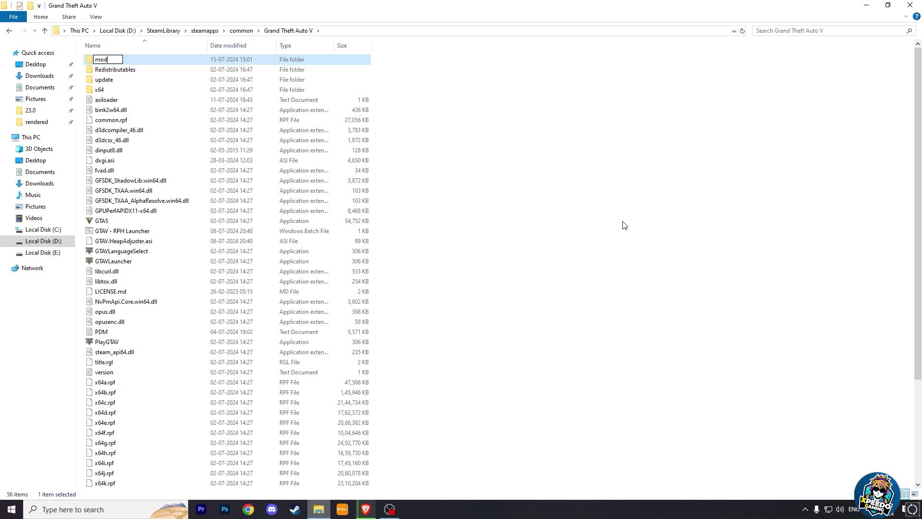
click(534, 203)
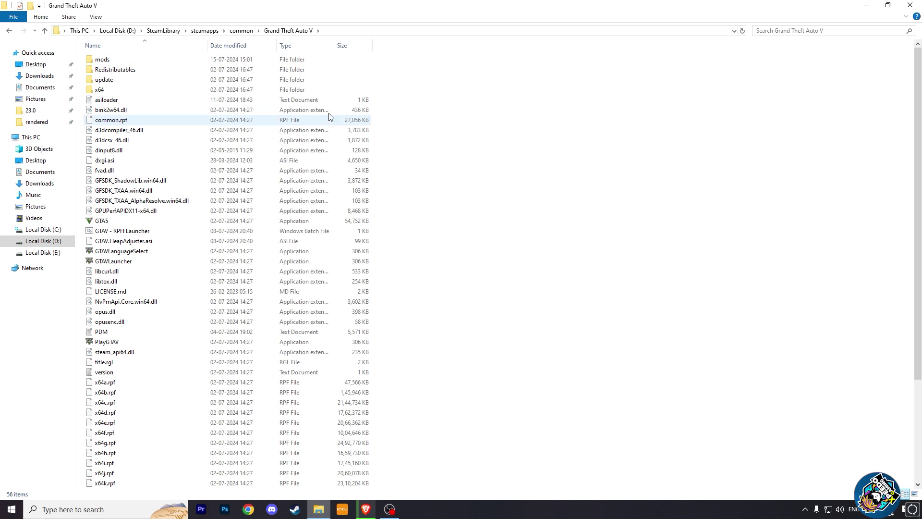
Inside mods, create an empty subfolder named update.
double_click(182, 62)
right_click(213, 120)
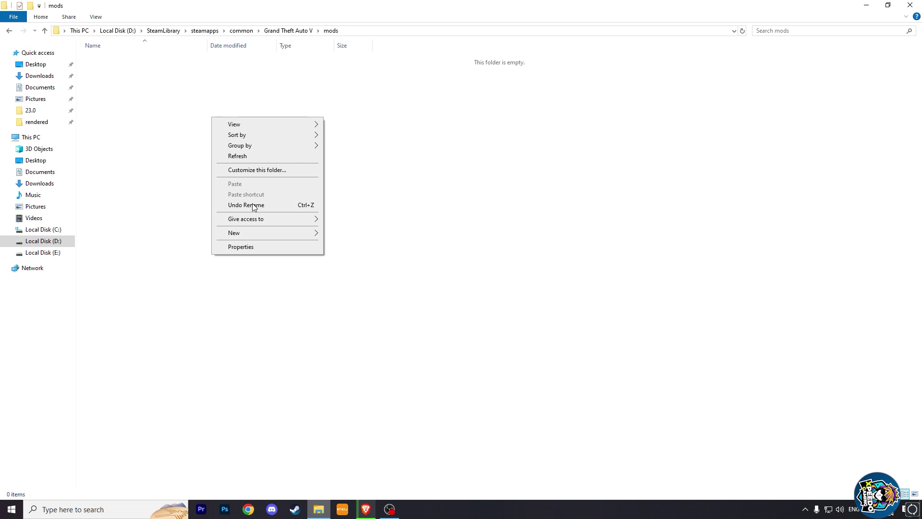
mouse_move(276, 234)
click(336, 235)
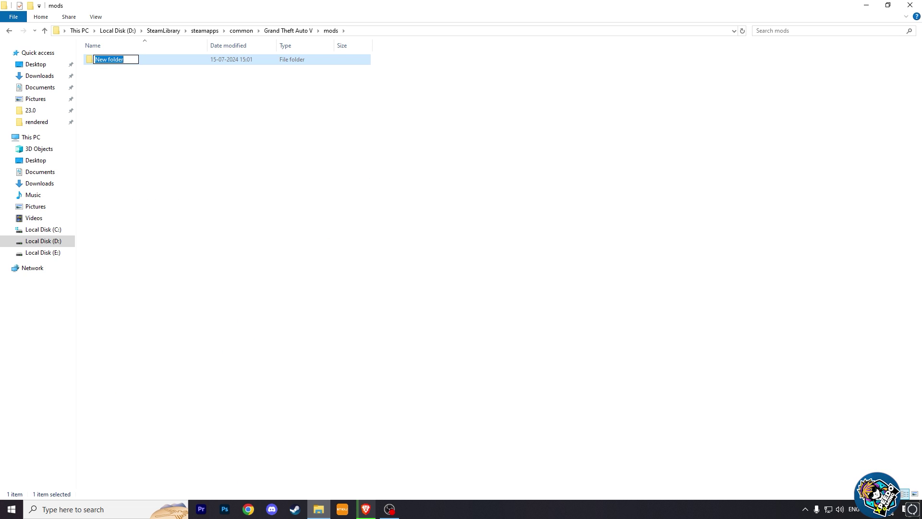
click(336, 236)
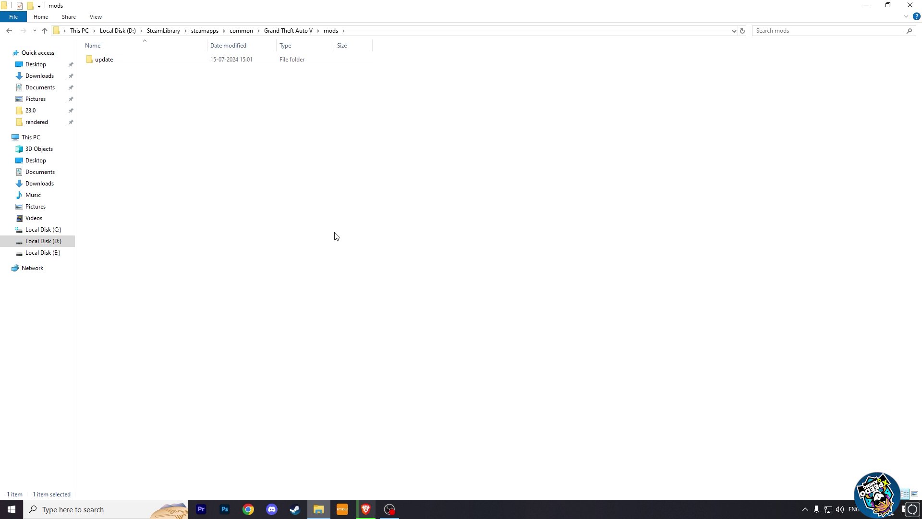
Copy update.rpf and update2.rpf from the game's update folder into mods\update.
click(10, 31)
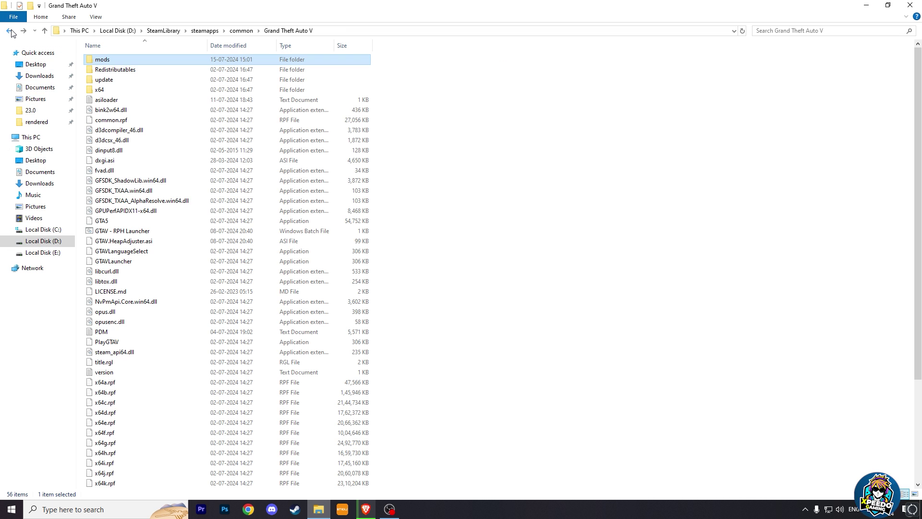
click(544, 120)
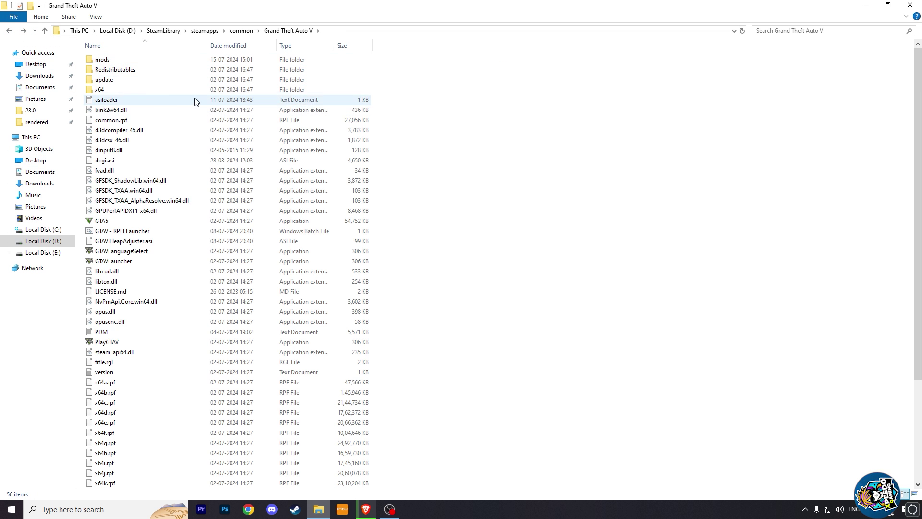
double_click(127, 81)
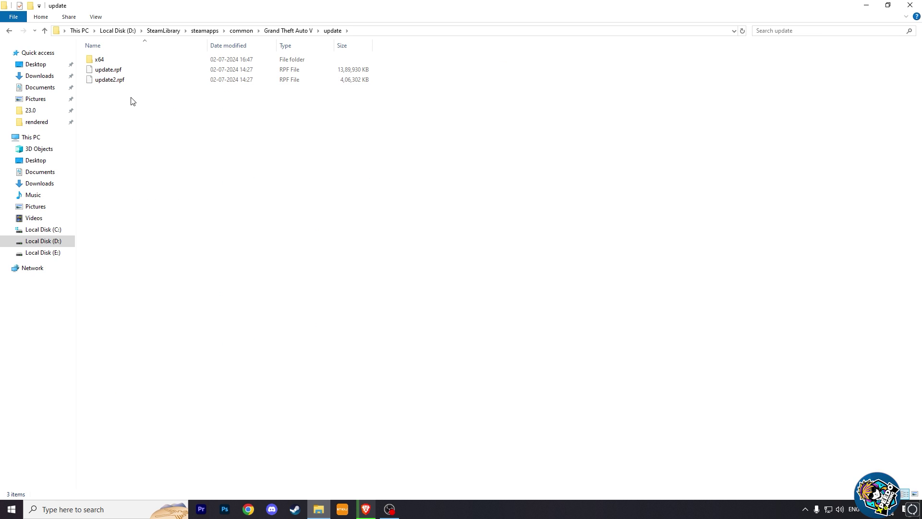
drag(132, 101, 111, 70)
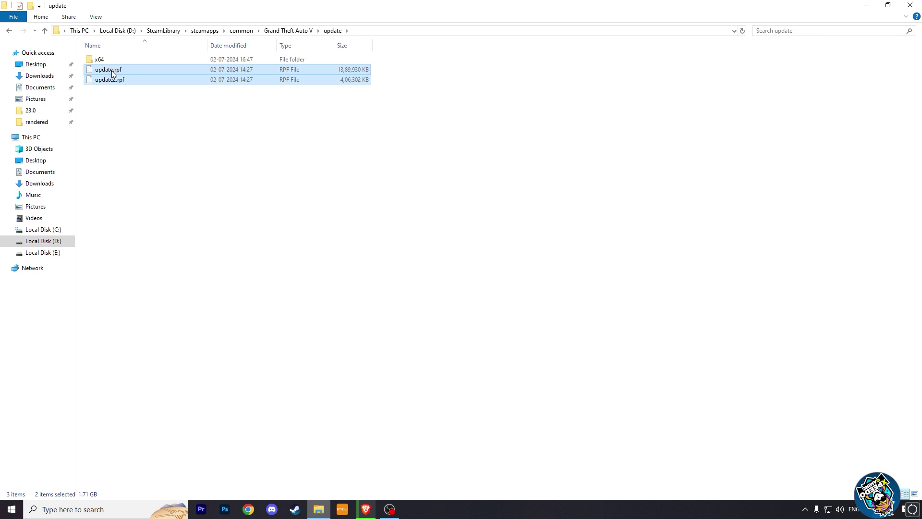
right_click(111, 70)
click(136, 138)
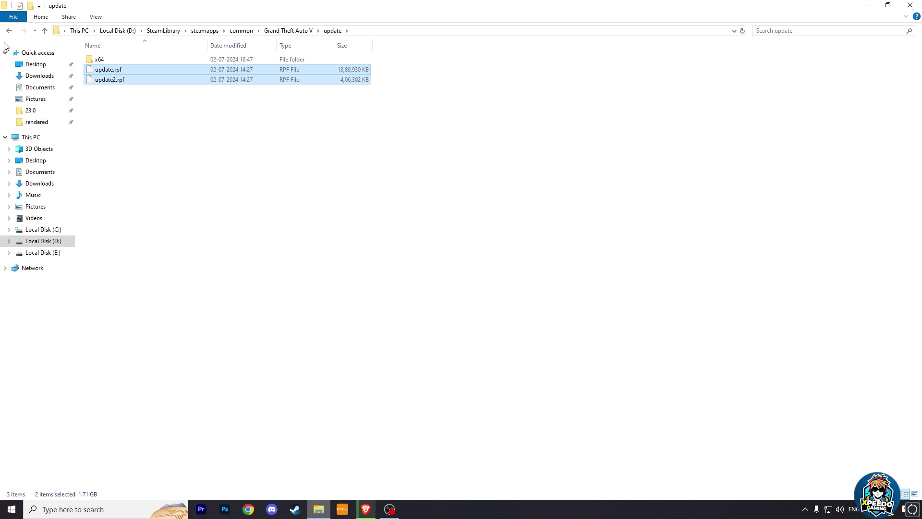
click(9, 31)
double_click(133, 61)
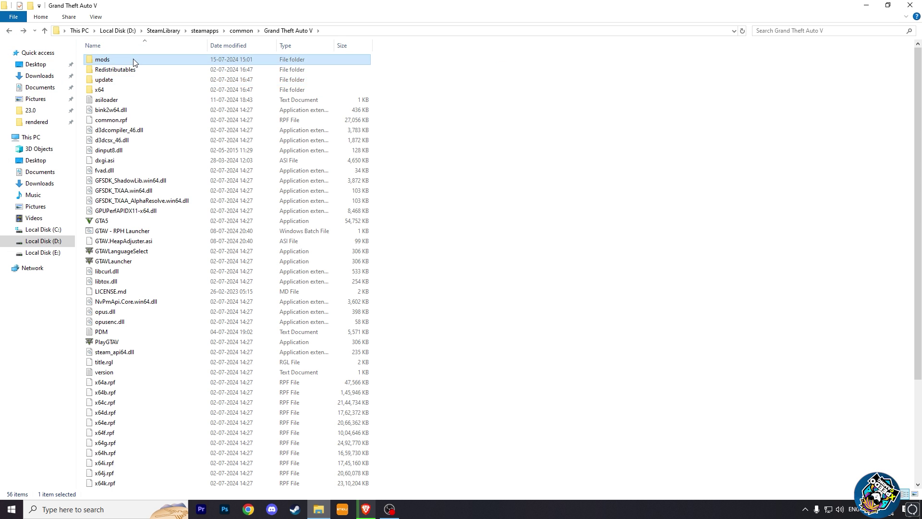
right_click(144, 80)
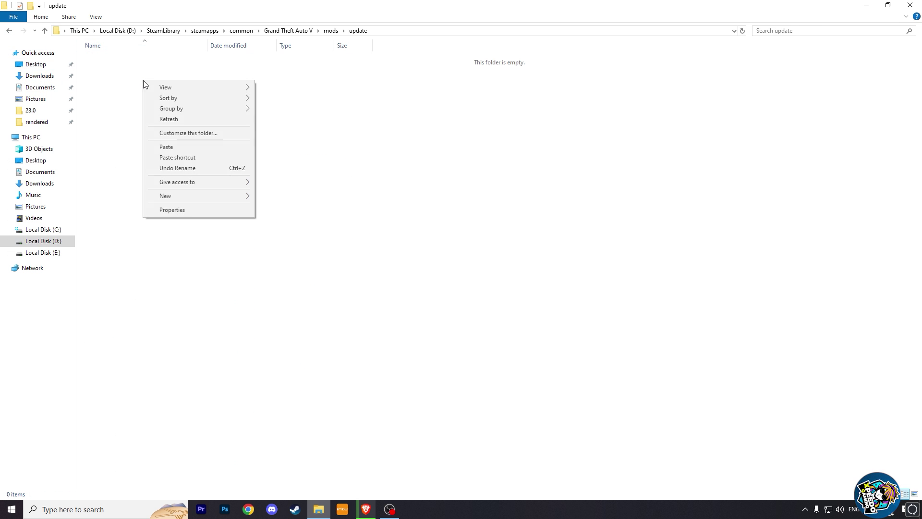
click(167, 148)
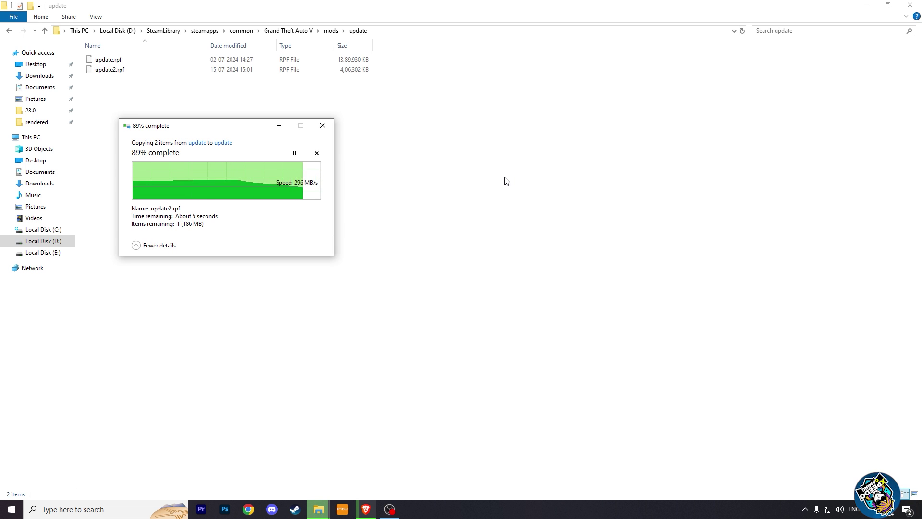
Add a new folder named x64 beside the rpf files in mods\update.
click(232, 158)
right_click(209, 152)
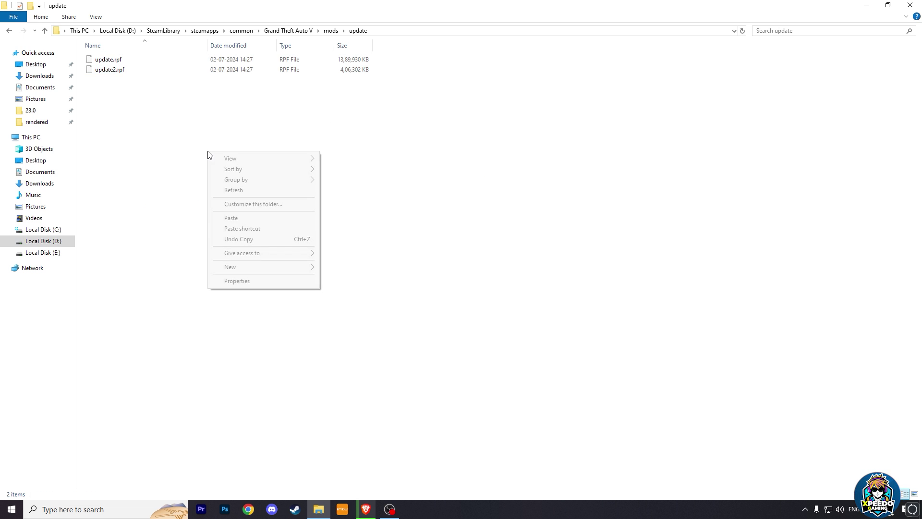
mouse_move(255, 270)
click(357, 268)
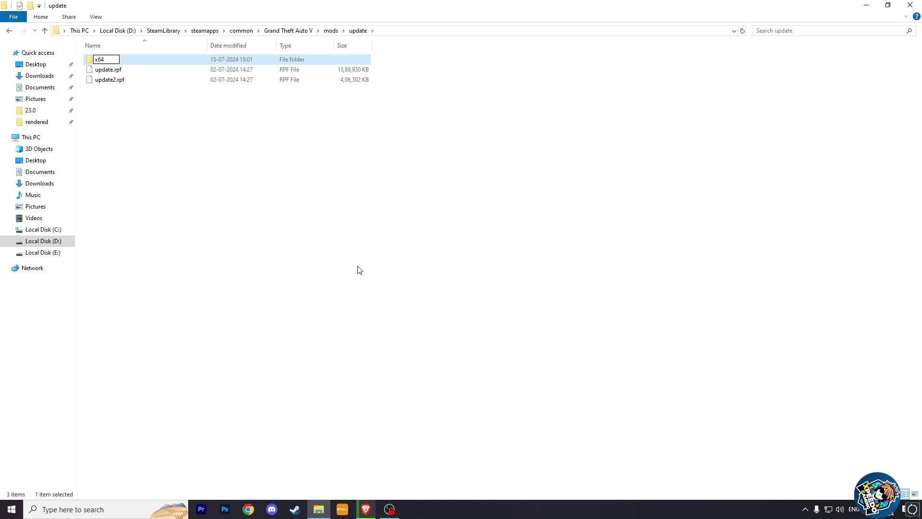
click(359, 270)
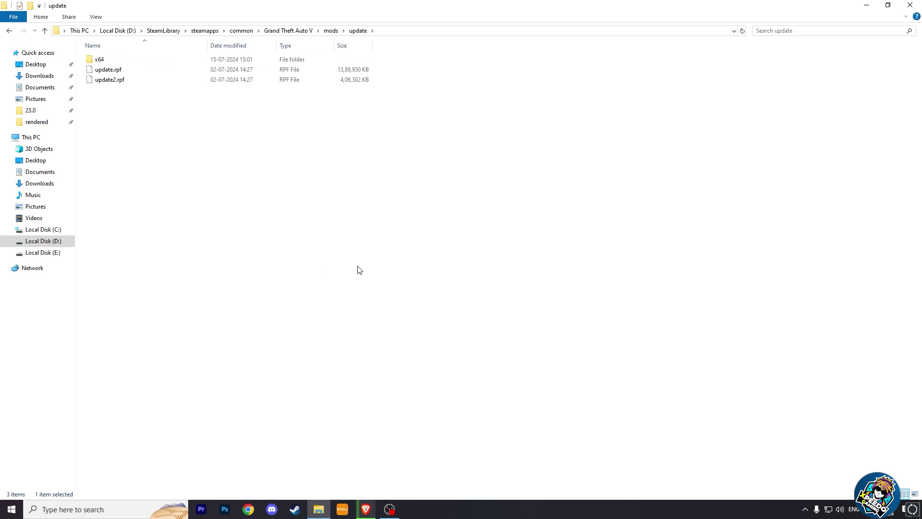
Copy the data folder and metadata.dat from the game's update\x64 into mods\update\x64.
click(7, 31)
click(7, 32)
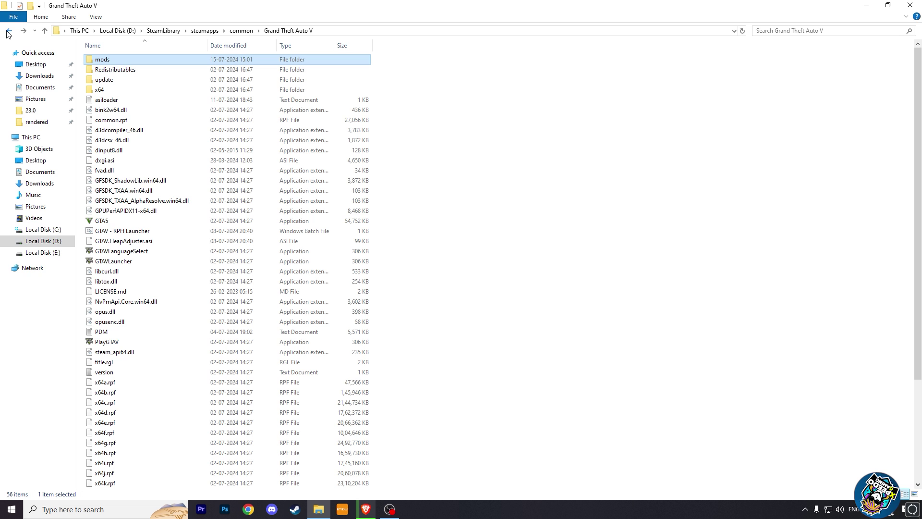
double_click(138, 81)
double_click(143, 60)
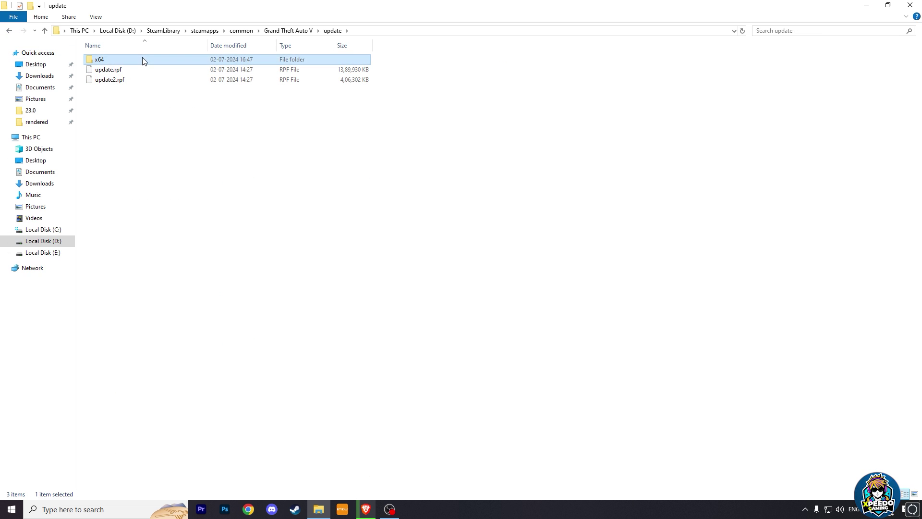
click(142, 59)
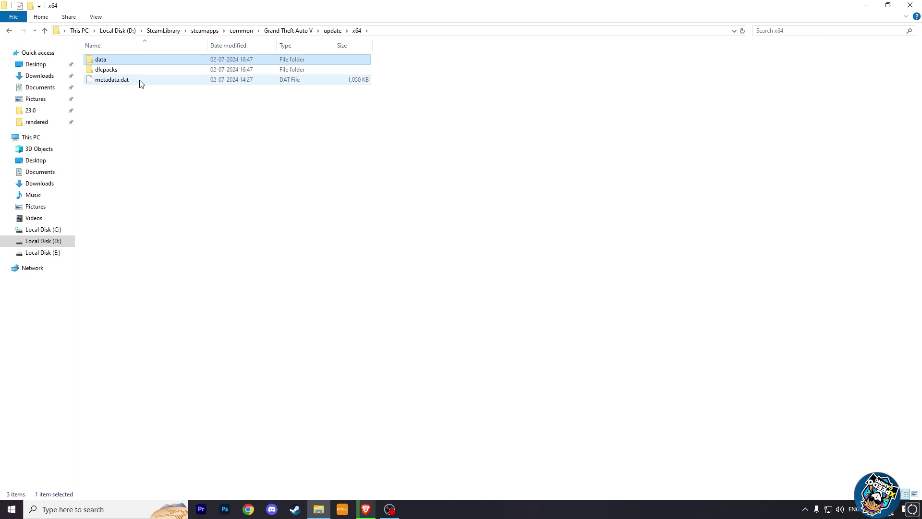
click(9, 30)
click(9, 30)
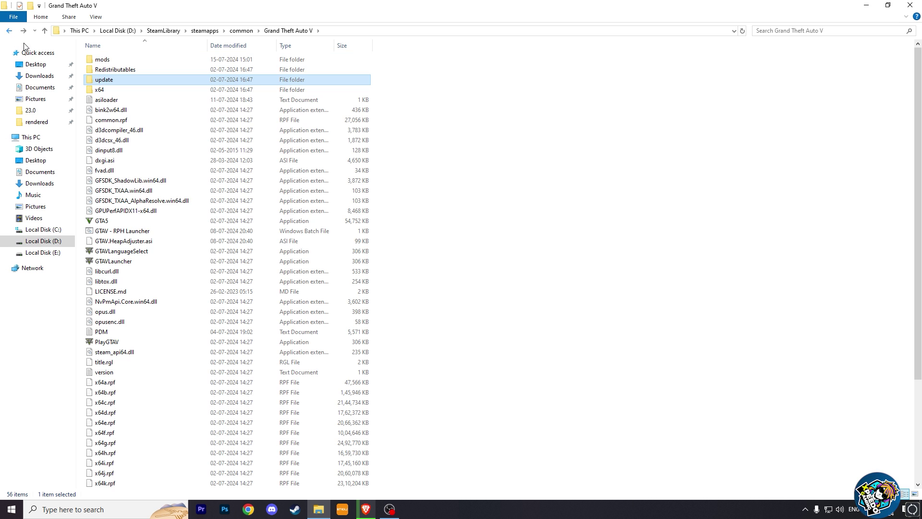
double_click(115, 60)
double_click(118, 61)
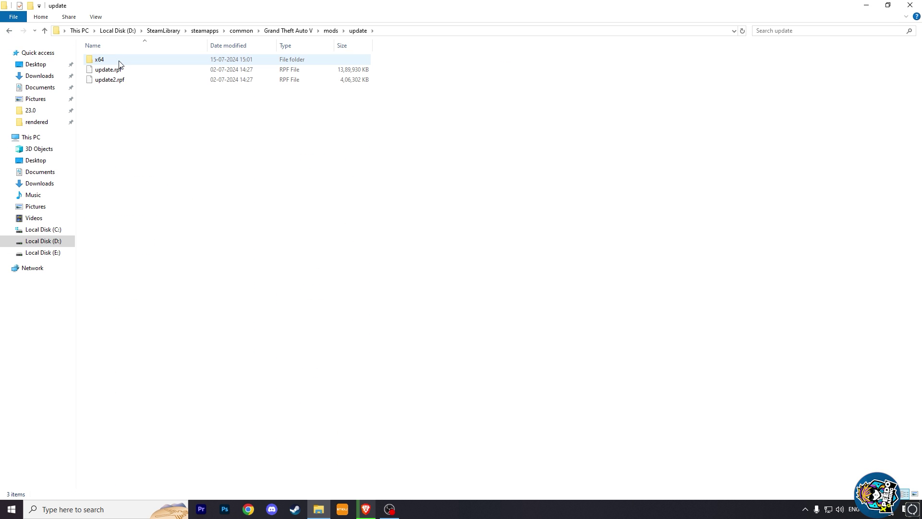
double_click(119, 61)
right_click(160, 102)
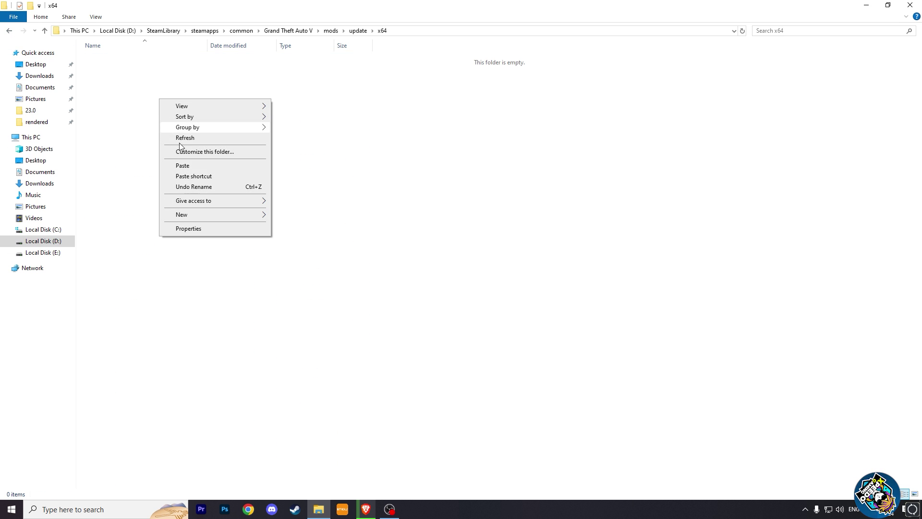
click(193, 167)
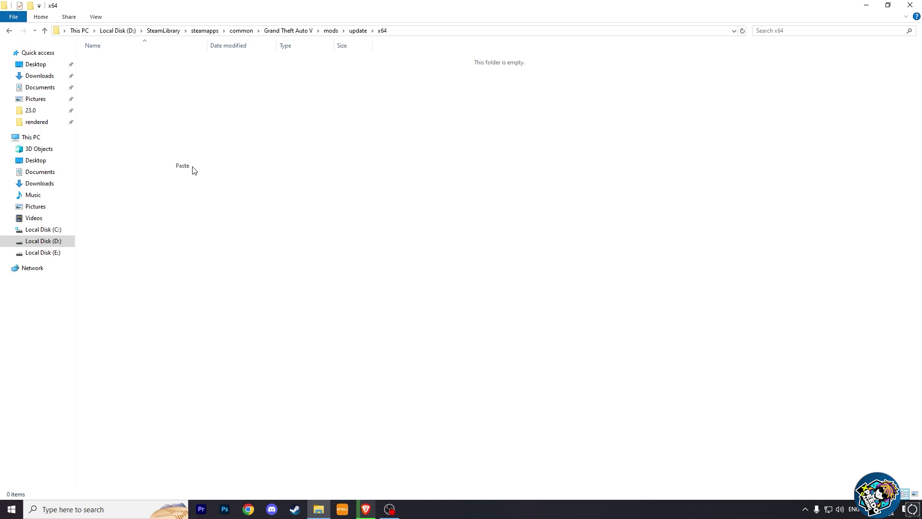
Create a new dlcpacks folder inside mods\update\x64.
right_click(260, 163)
mouse_move(324, 275)
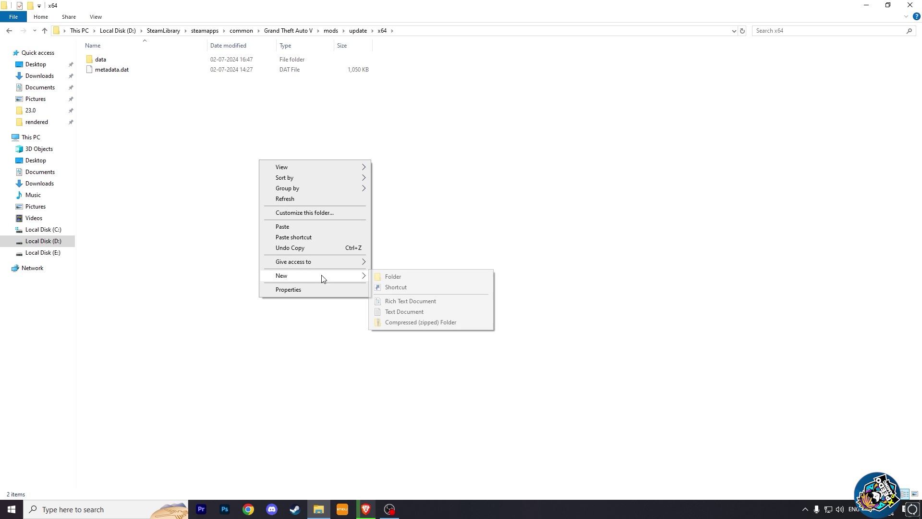
click(394, 278)
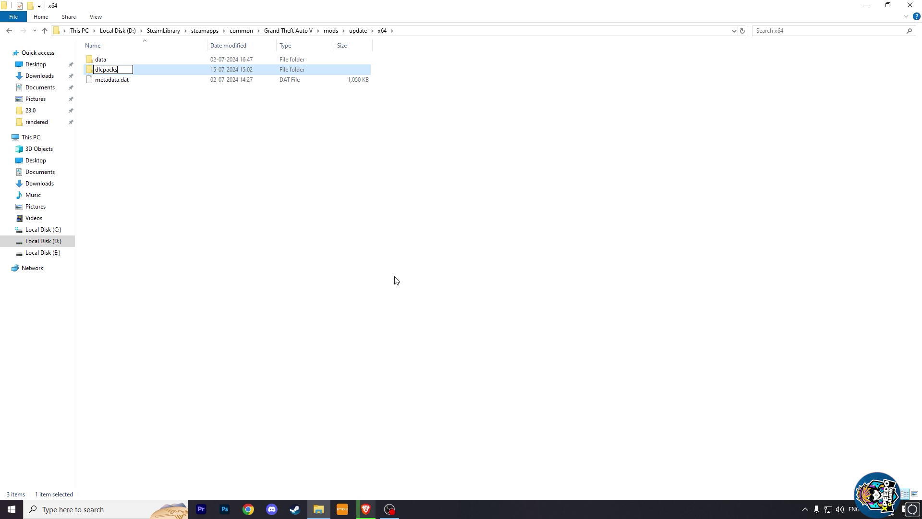
key(Return)
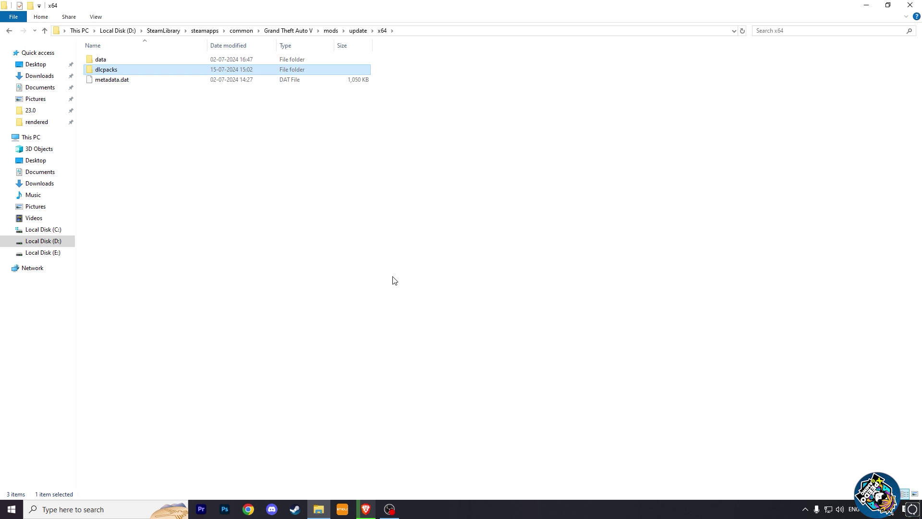
click(202, 211)
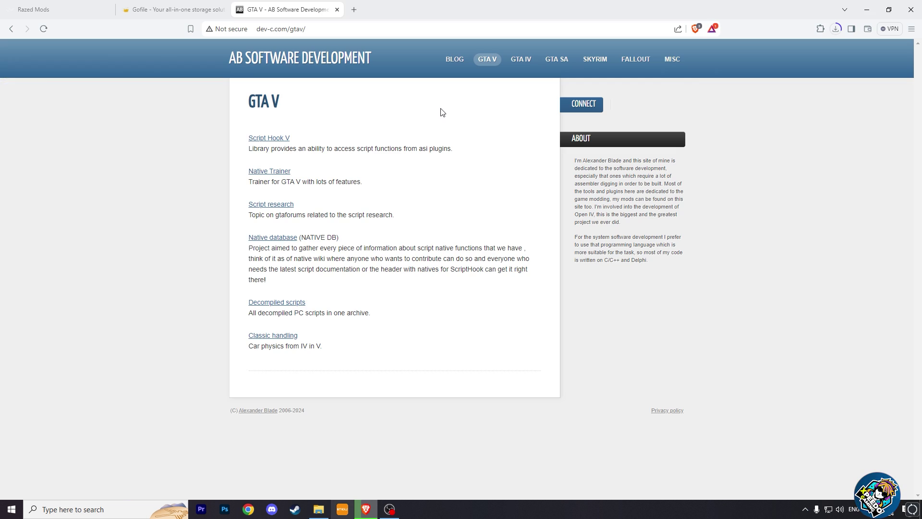
Open the Script Hook V download page on dev-c.com.
click(277, 139)
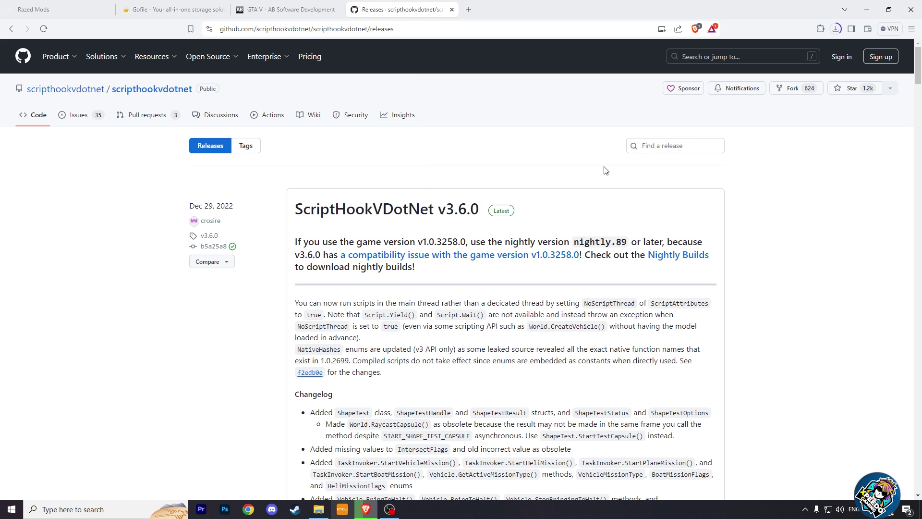
scroll(607, 172, down, 4)
scroll(607, 172, down, 12)
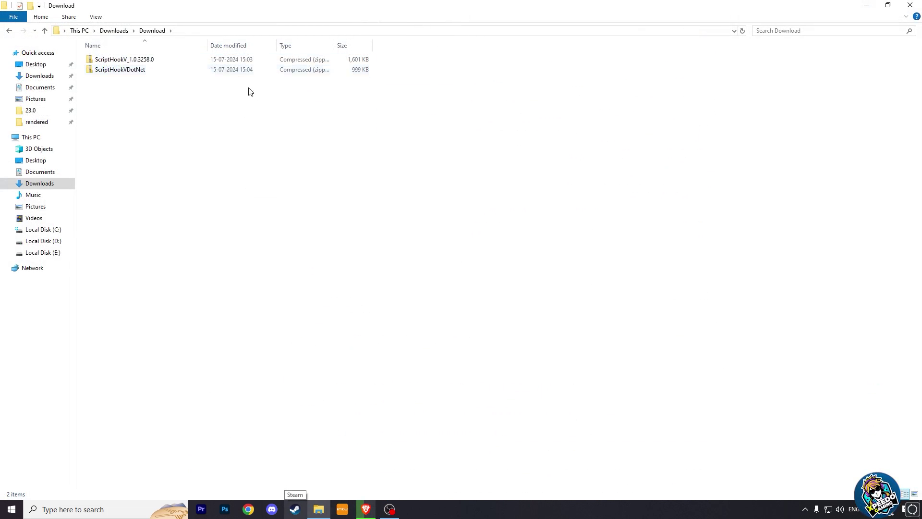
Extract both Script Hook zips into the Download folder with 7-Zip and delete the archives.
drag(250, 91, 209, 60)
right_click(208, 59)
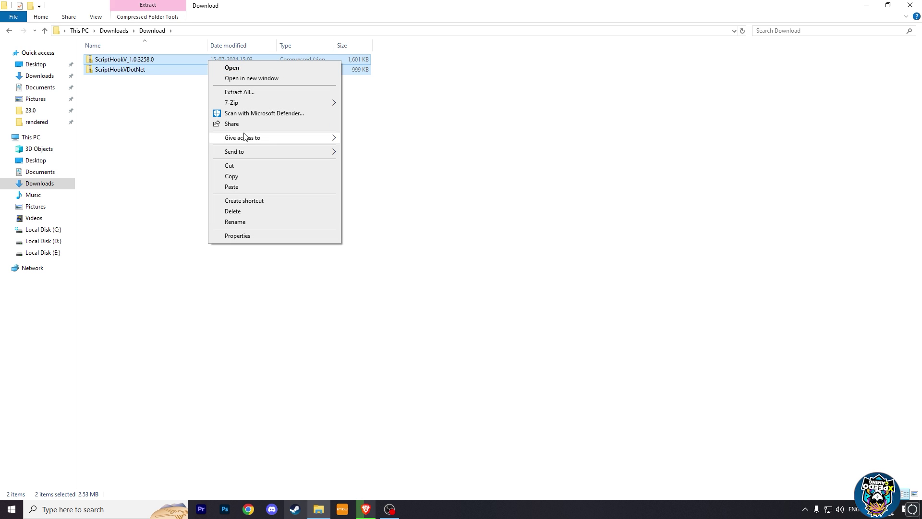
mouse_move(263, 103)
click(386, 104)
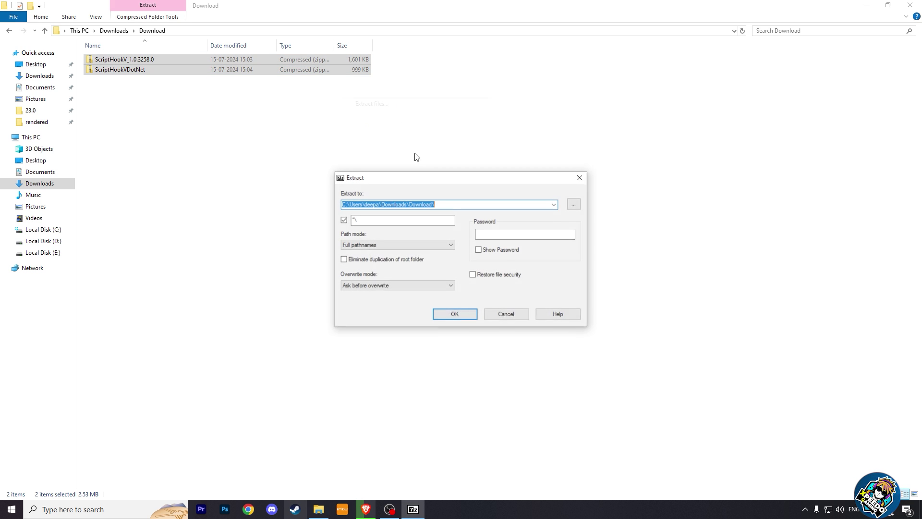
click(449, 313)
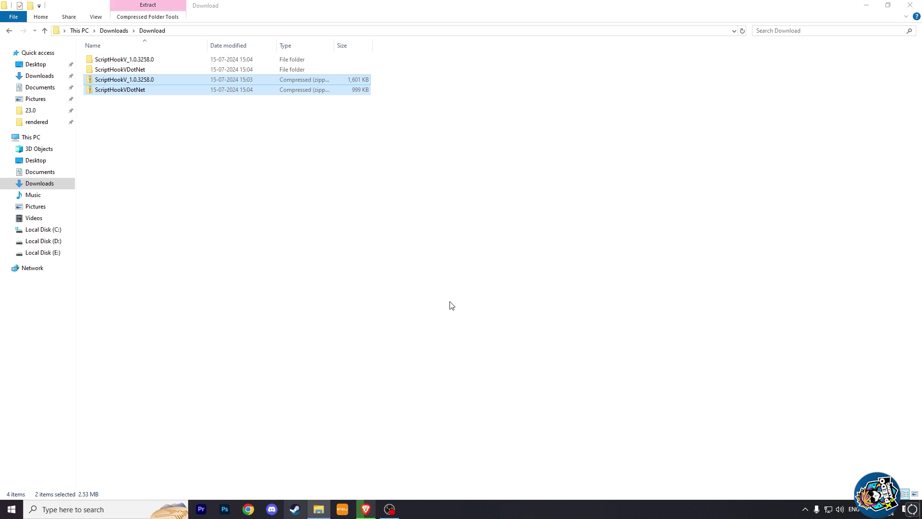
key(super+Left)
click(692, 260)
key(Delete)
In a second window, open D:\SteamLibrary\steamapps\common\Grand Theft Auto V.
click(505, 241)
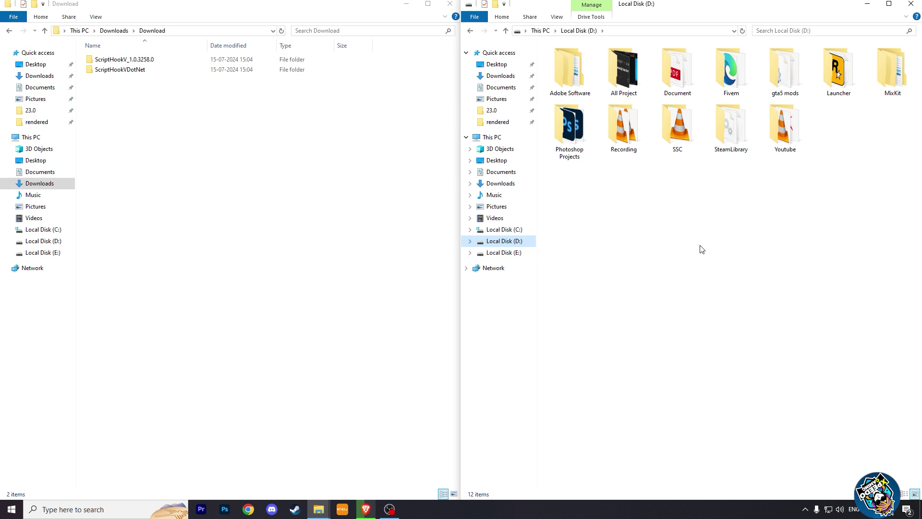
double_click(746, 141)
double_click(613, 60)
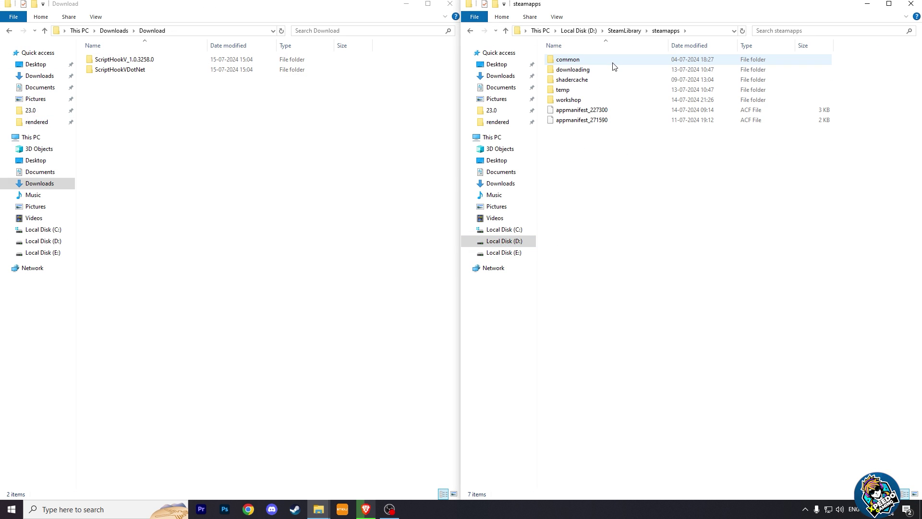
double_click(614, 61)
double_click(611, 72)
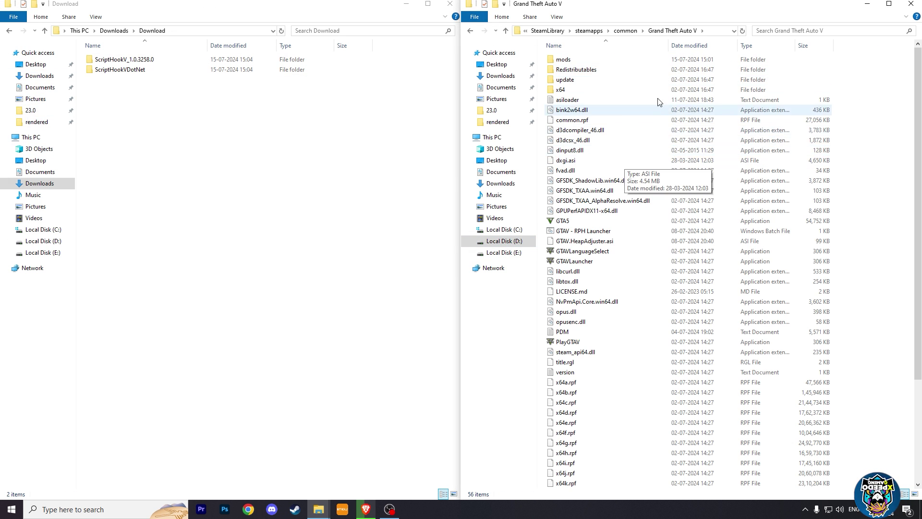
Copy dinput8.dll and ScriptHookV.dll from ScriptHookV_1.0.3258.0\bin into the game folder, replacing dinput8.dll.
double_click(138, 60)
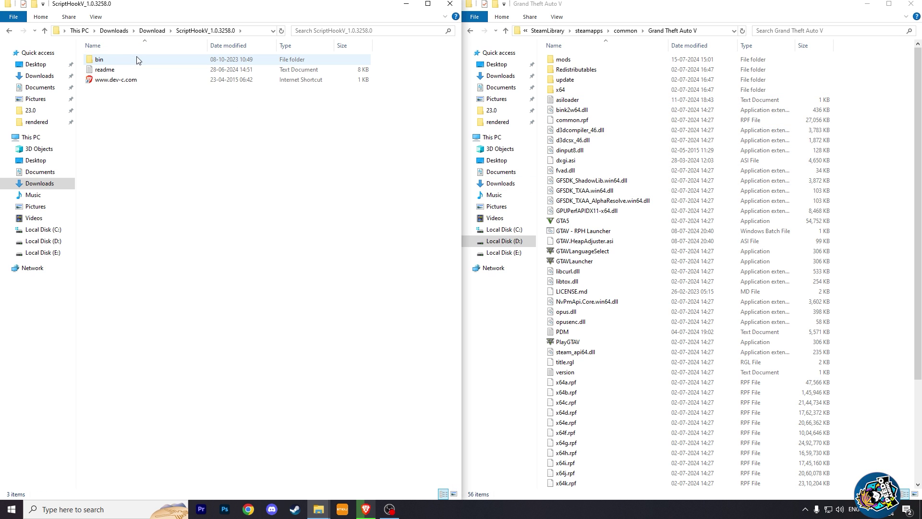
double_click(138, 59)
click(138, 60)
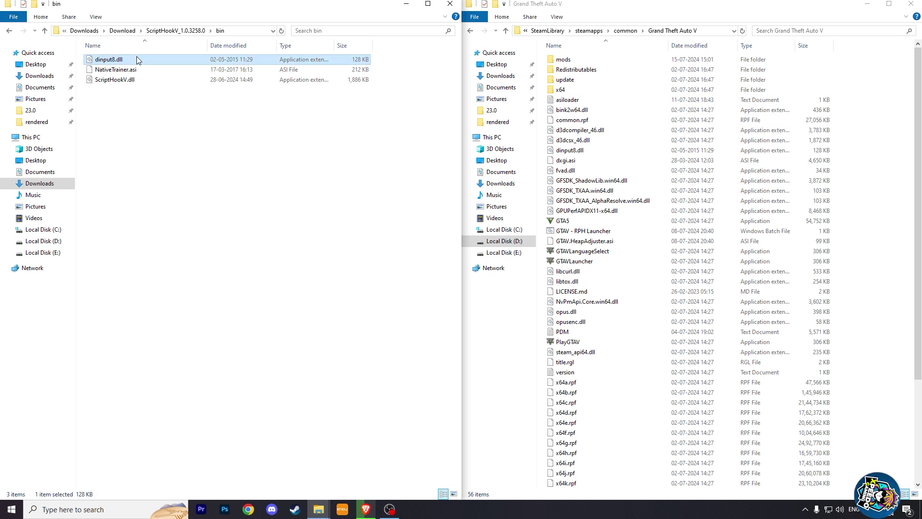
ctrl+click(138, 82)
drag(142, 83, 848, 199)
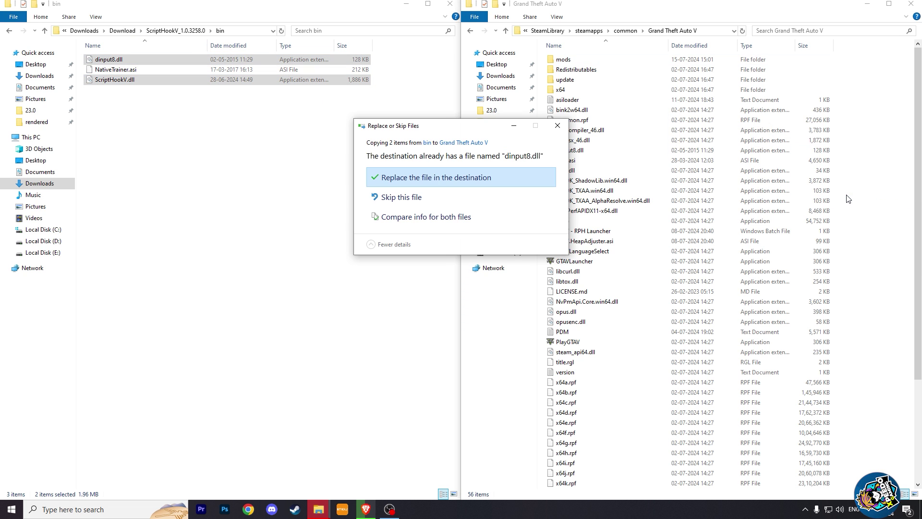
click(463, 177)
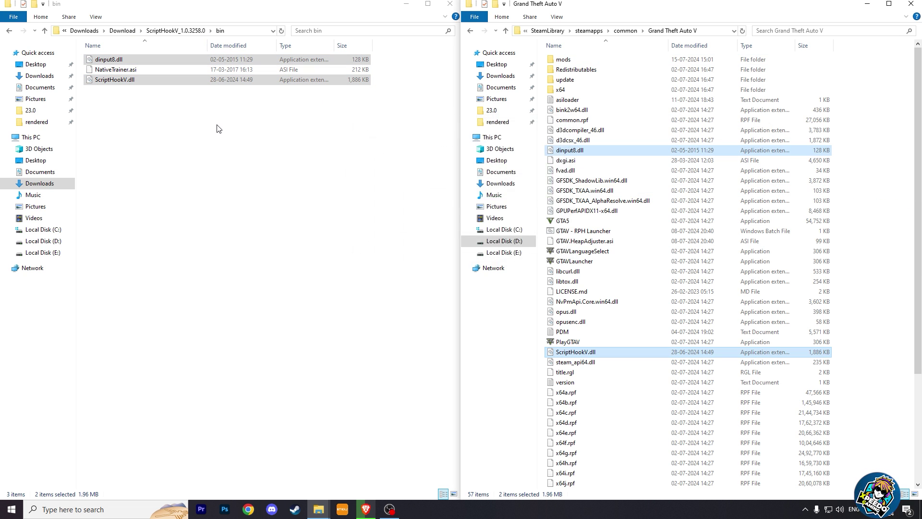
key(alt+Left)
Copy ScriptHookVDotNet.asi, ScriptHookVDotNet2.dll and ScriptHookVDotNet3.dll into the game folder, then save ovisetup.
double_click(159, 72)
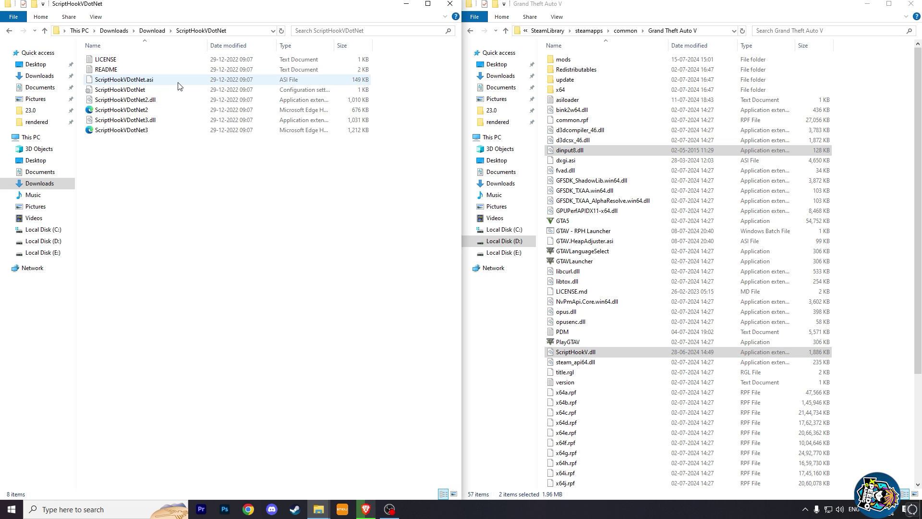
click(175, 81)
ctrl+click(170, 100)
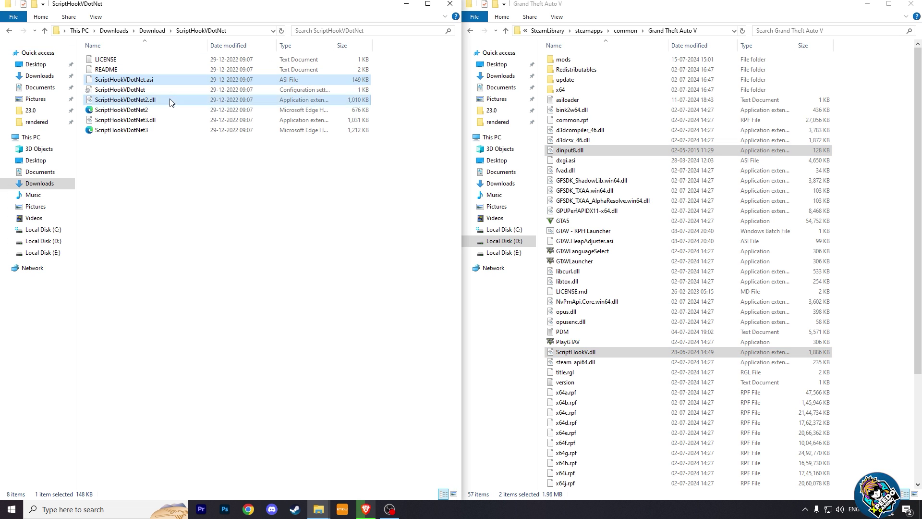
ctrl+click(201, 121)
drag(198, 124, 874, 220)
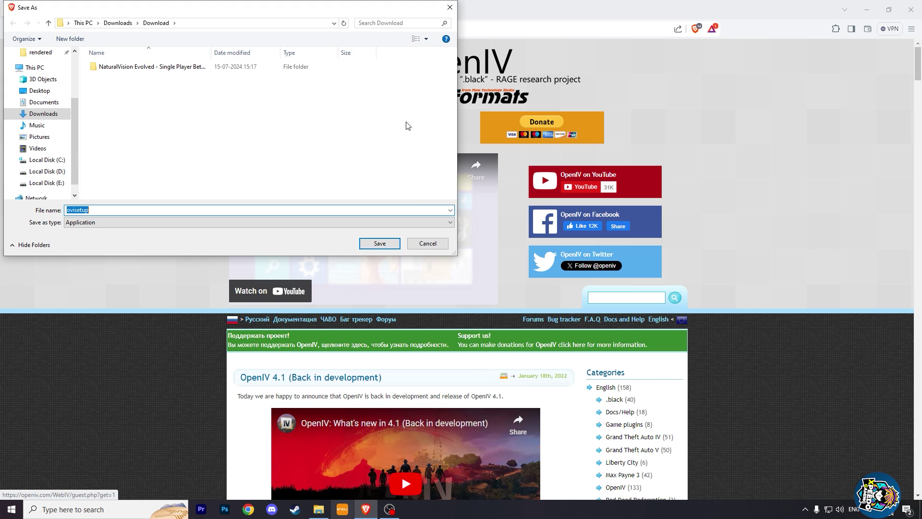
click(377, 244)
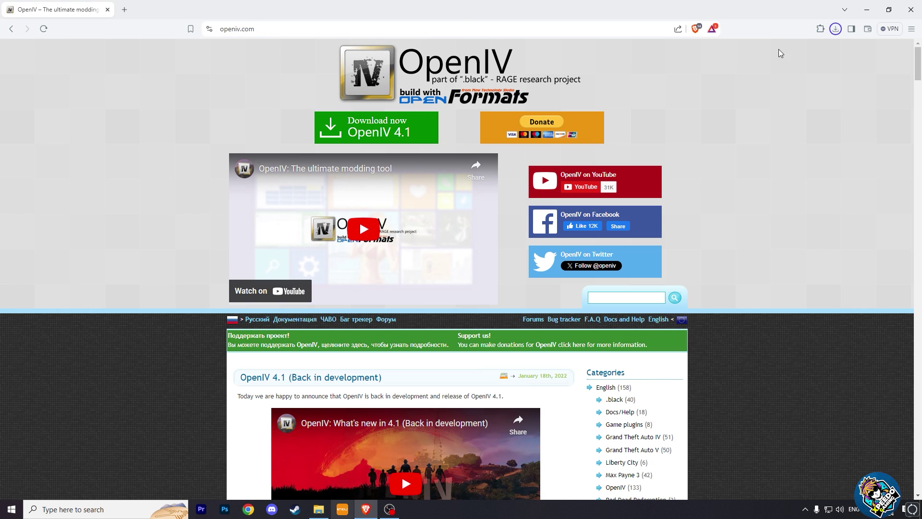
click(838, 36)
Run ovisetup and install OpenIV in English to this computer, confirming the 20.4 Mb download.
double_click(167, 81)
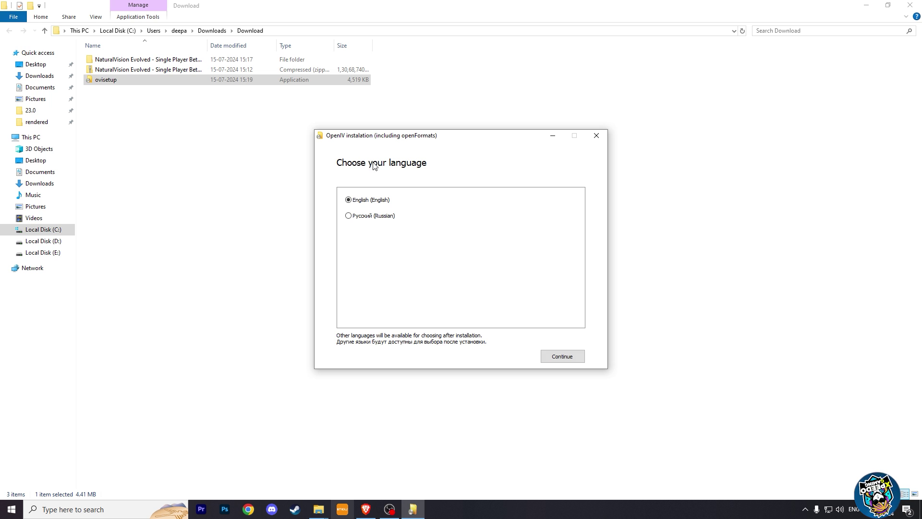
click(562, 357)
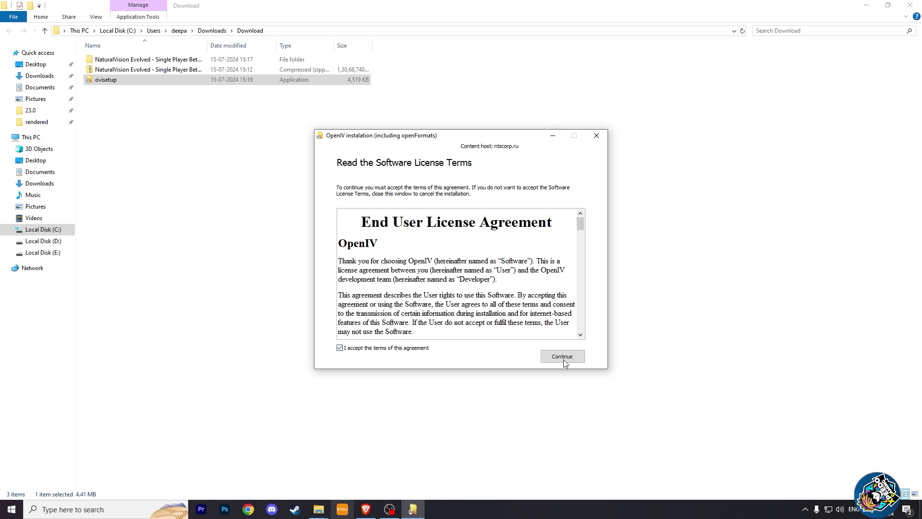
click(565, 361)
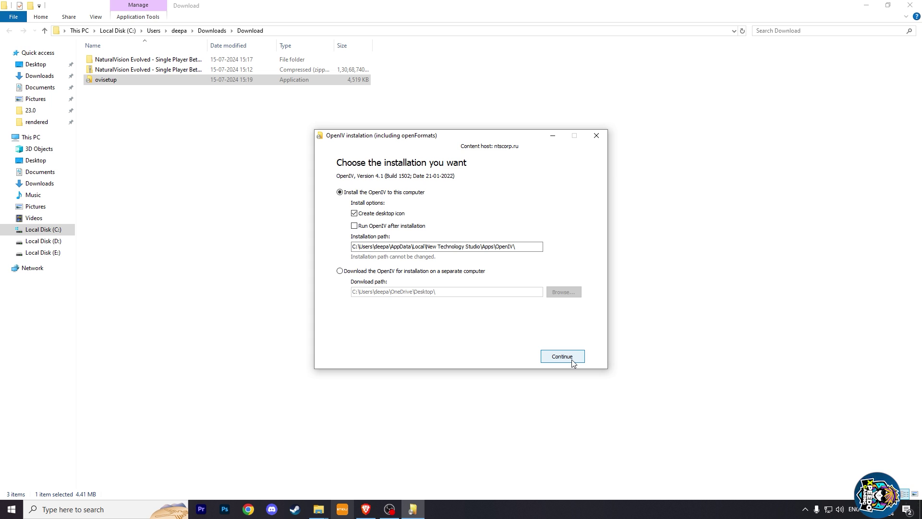
click(572, 360)
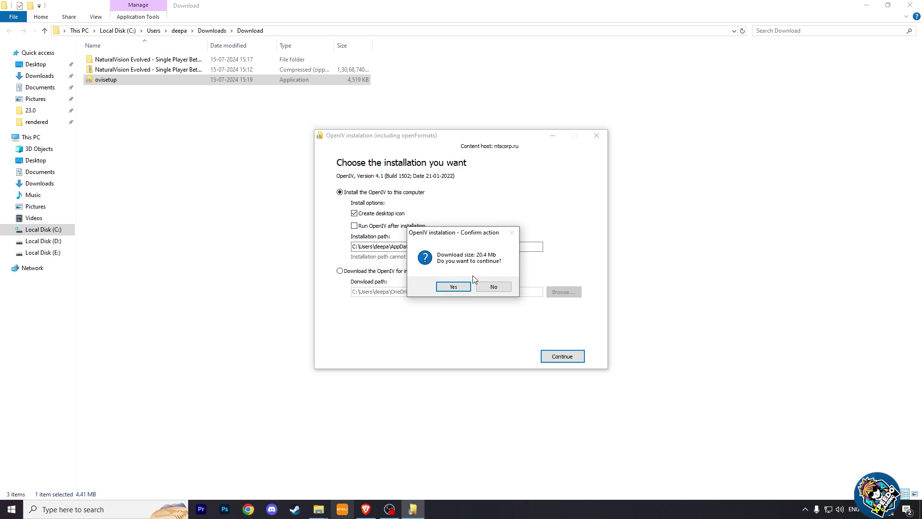
click(451, 287)
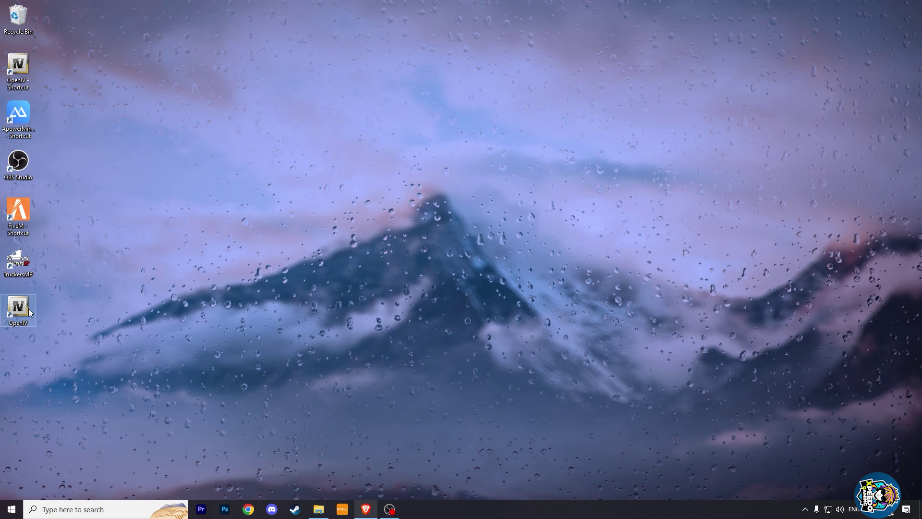
Launch OpenIV for GTA V (Windows) with D:\SteamLibrary\steamapps\common\Grand Theft Auto V as the game folder.
double_click(18, 308)
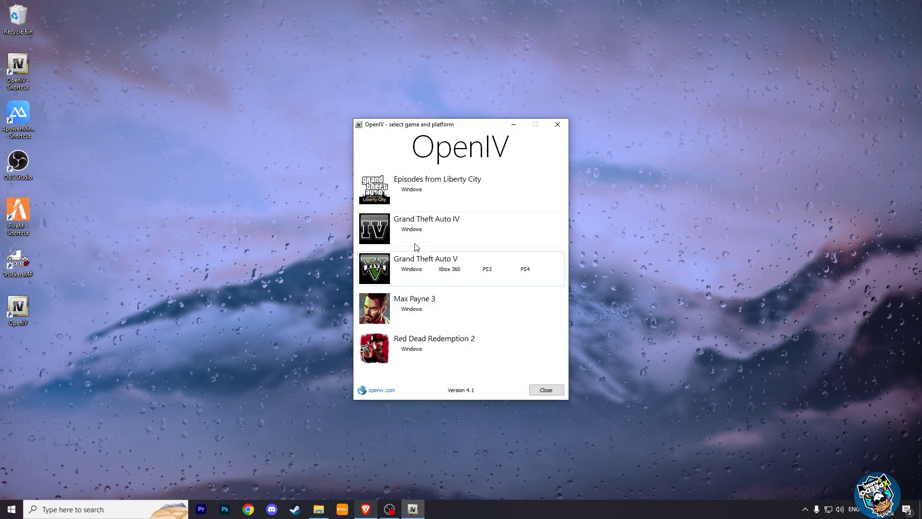
click(412, 269)
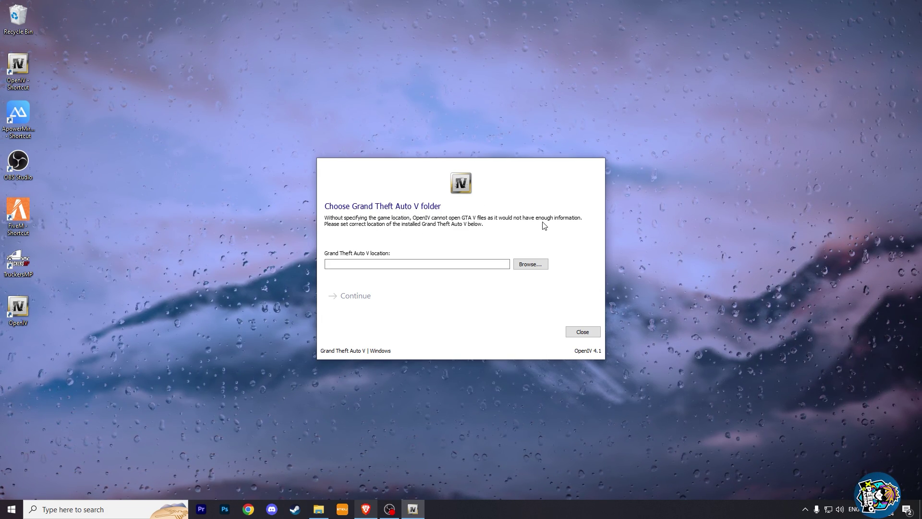
click(534, 264)
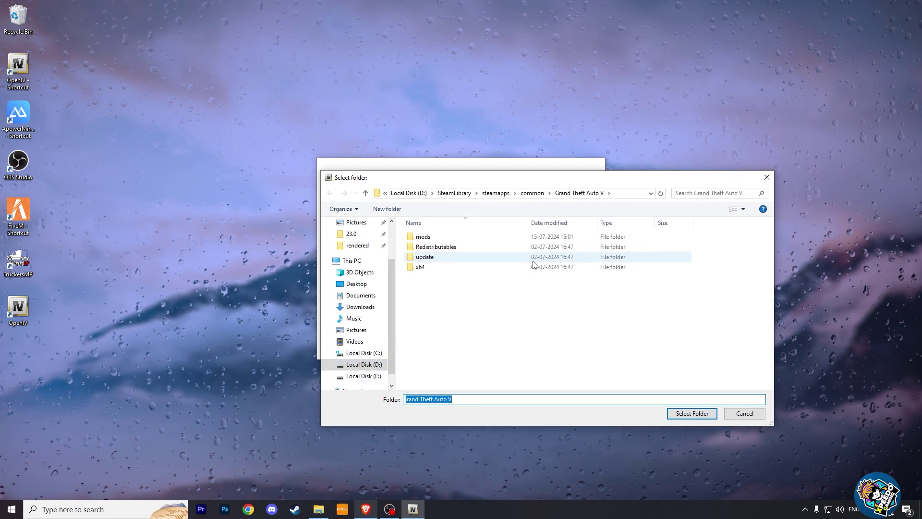
click(531, 193)
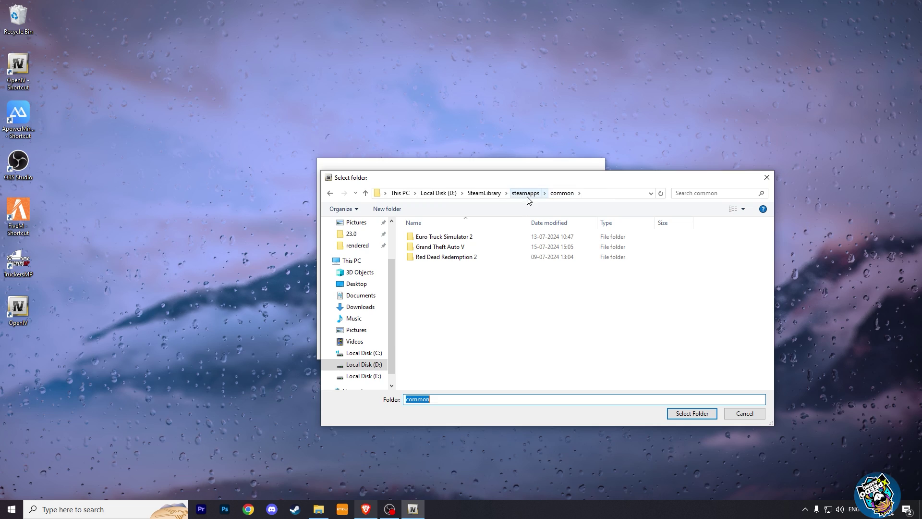
click(477, 247)
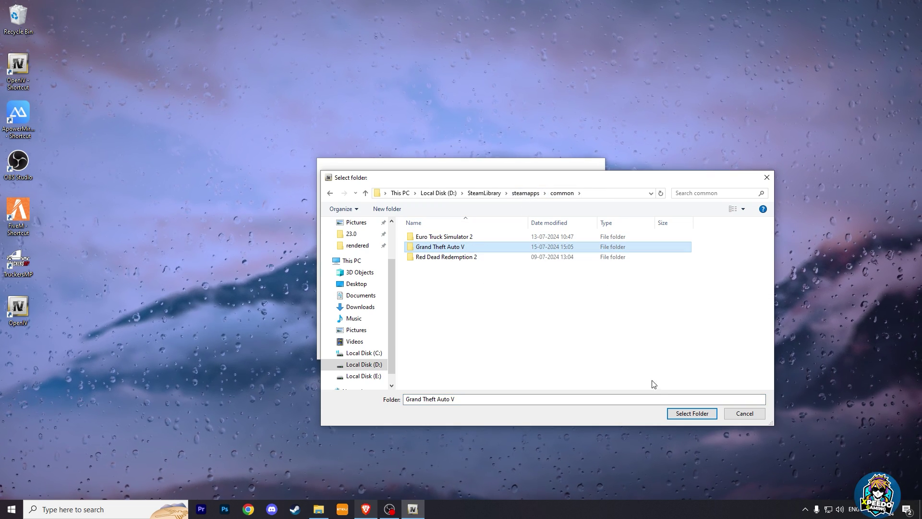
click(692, 414)
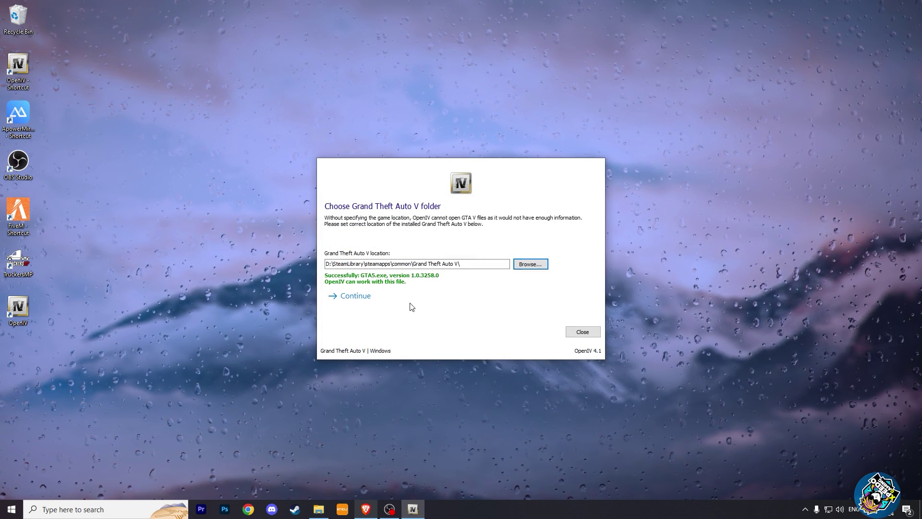
click(362, 297)
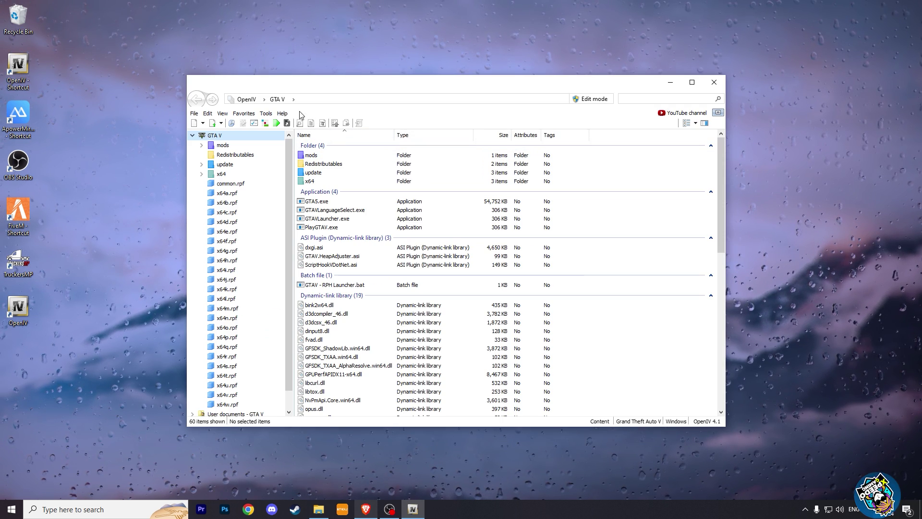
Install the OpenIV.ASI and openCamera plugins in the ASI Manager, then move the OpenIV window right.
click(267, 114)
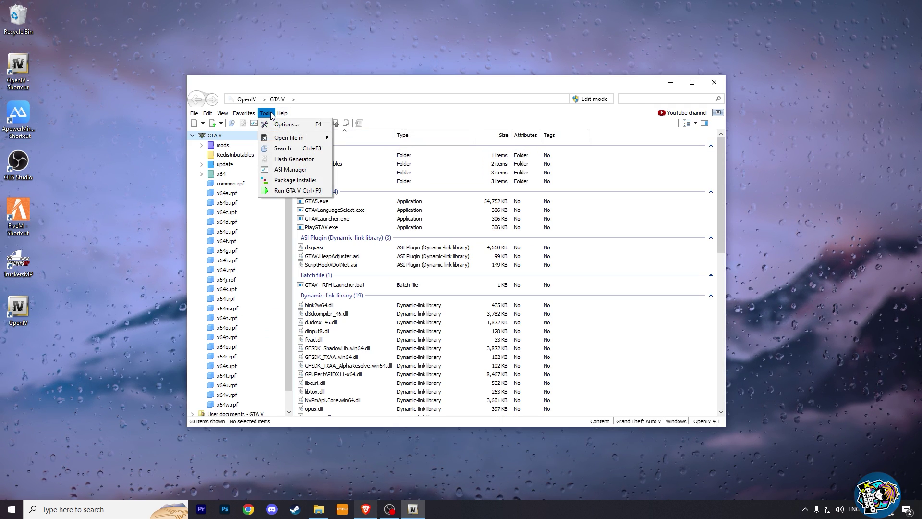
click(287, 170)
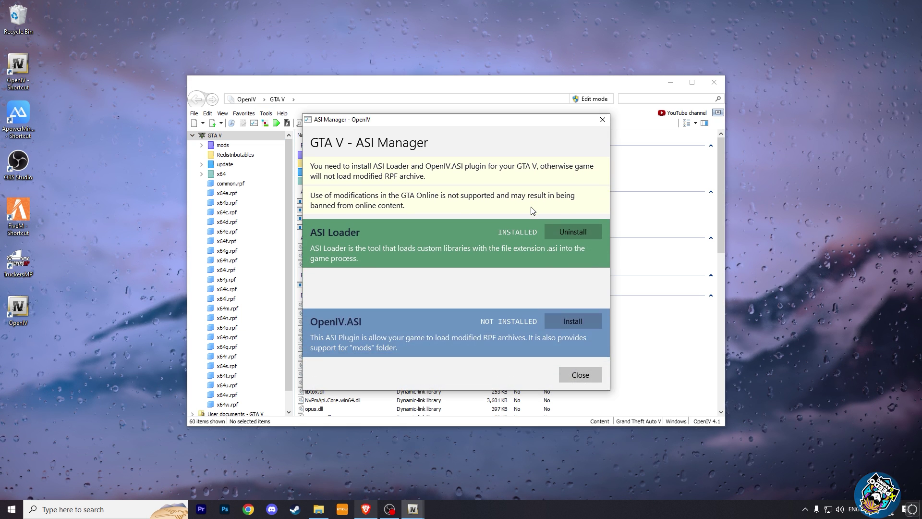
click(580, 275)
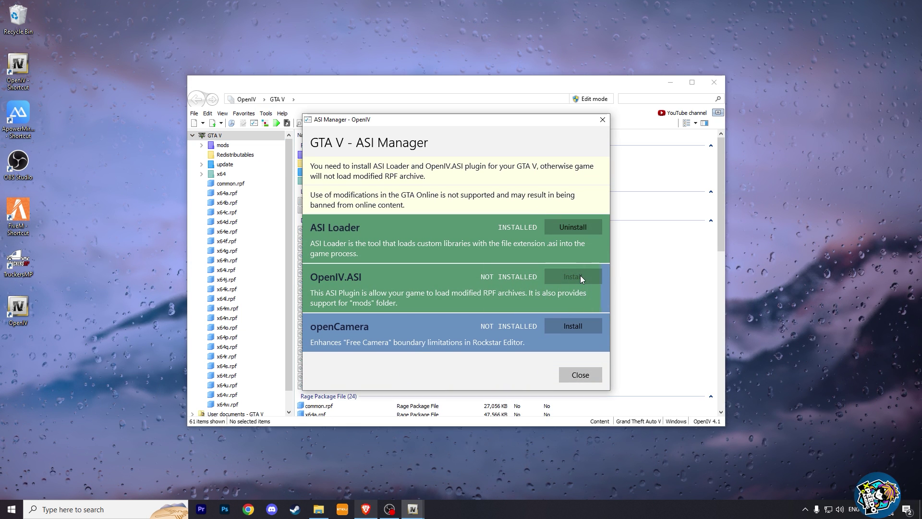
click(573, 325)
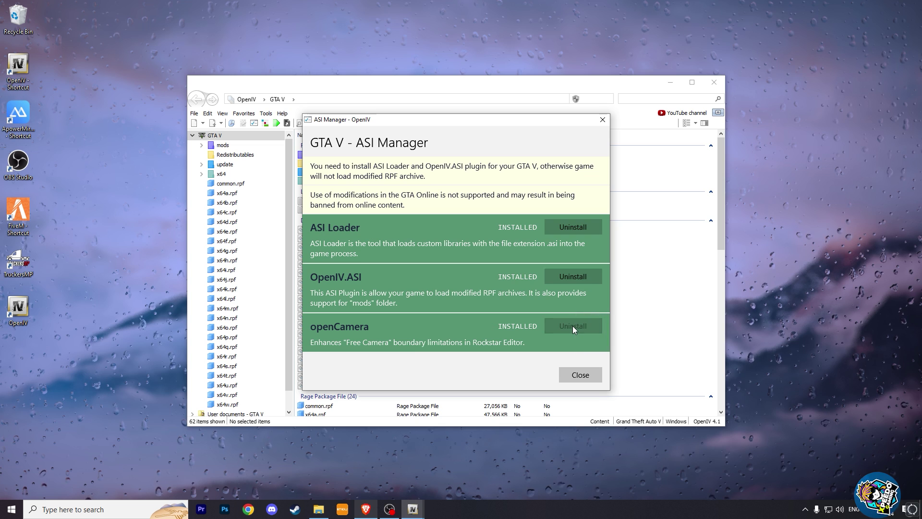
click(580, 374)
drag(390, 85, 458, 86)
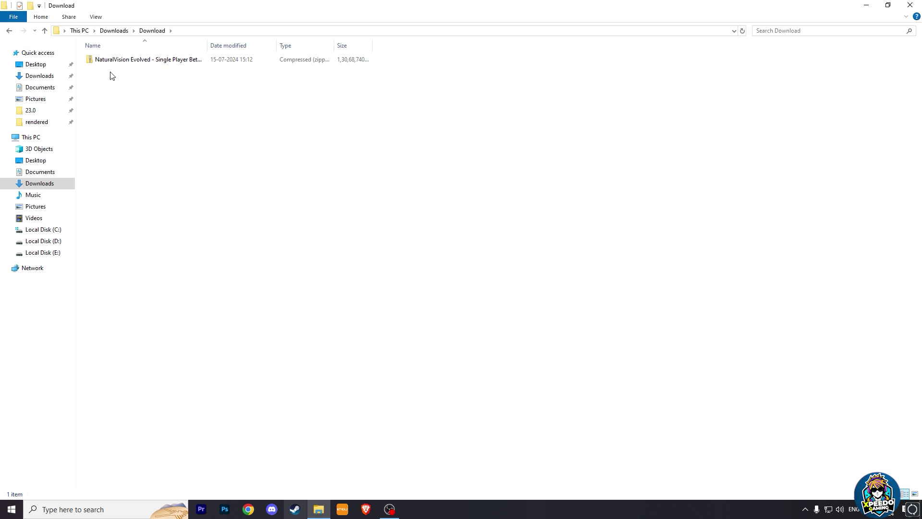
Extract the NaturalVision Evolved zip with 7-Zip into its own folder in Download.
right_click(204, 61)
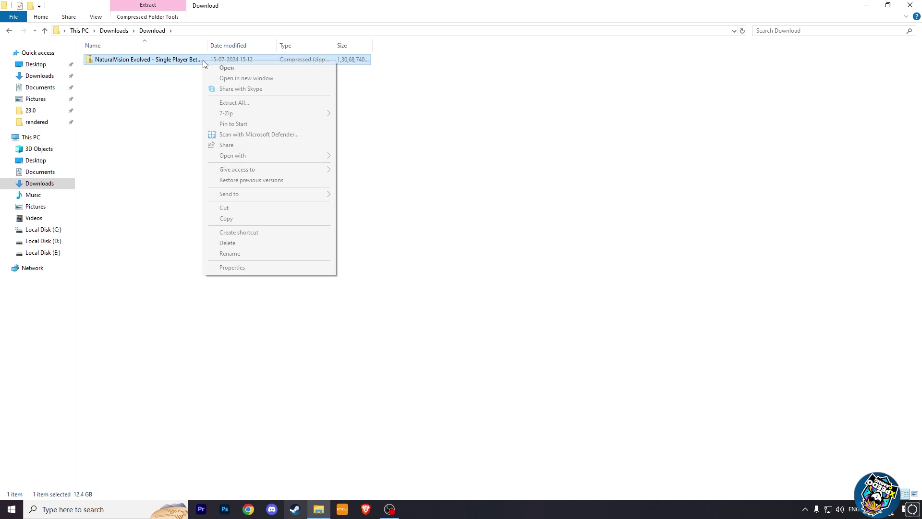
mouse_move(288, 114)
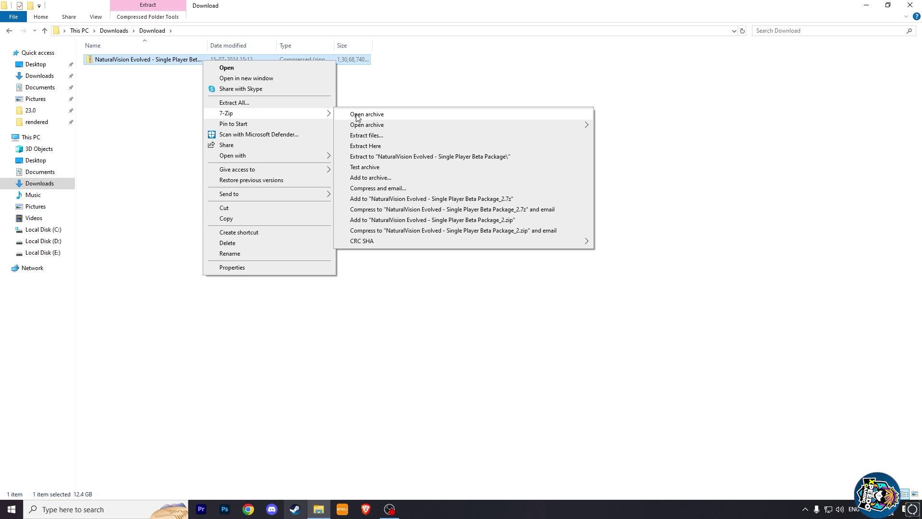
click(377, 139)
click(455, 315)
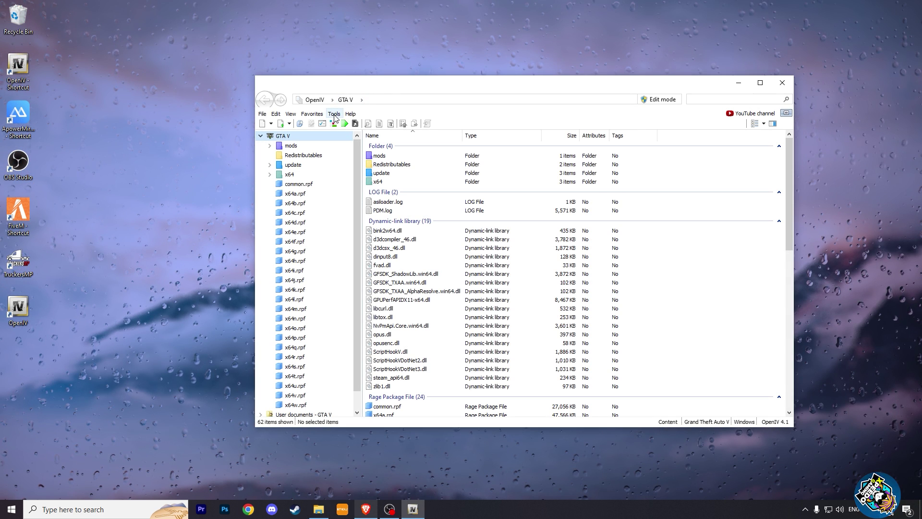
Install '1. NaturalVision Installer - PART ONE.oiv' from the extracted package into the mods folder.
click(334, 116)
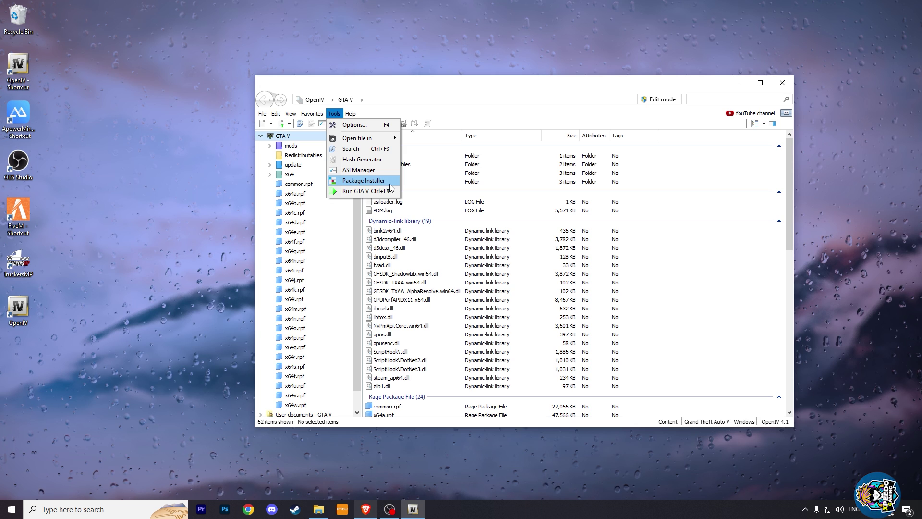
click(396, 180)
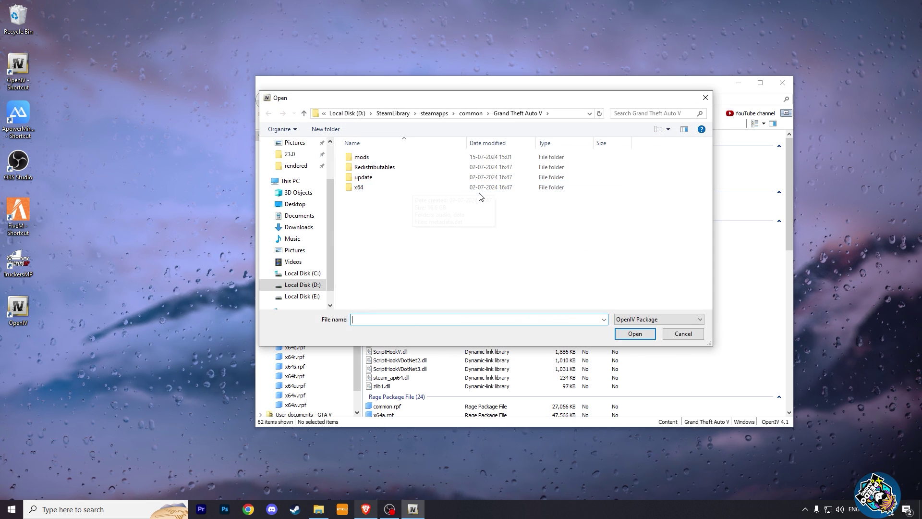
click(297, 154)
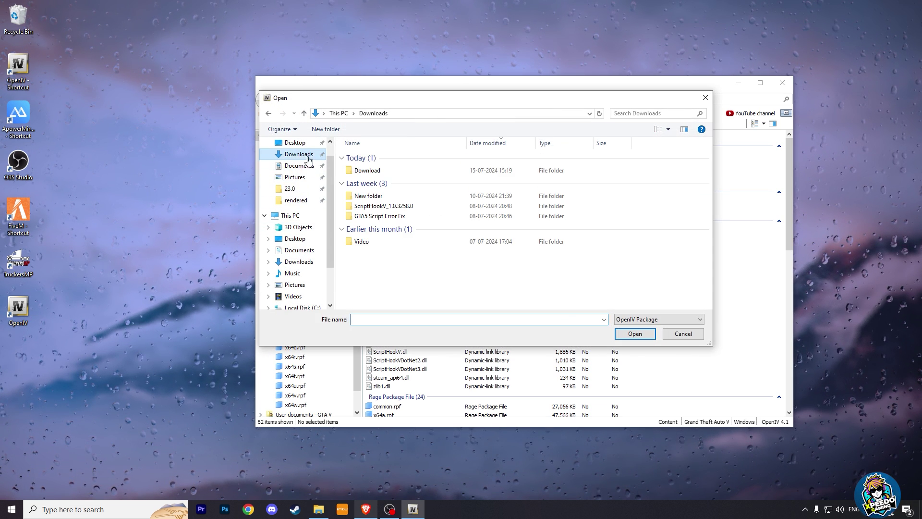
double_click(383, 168)
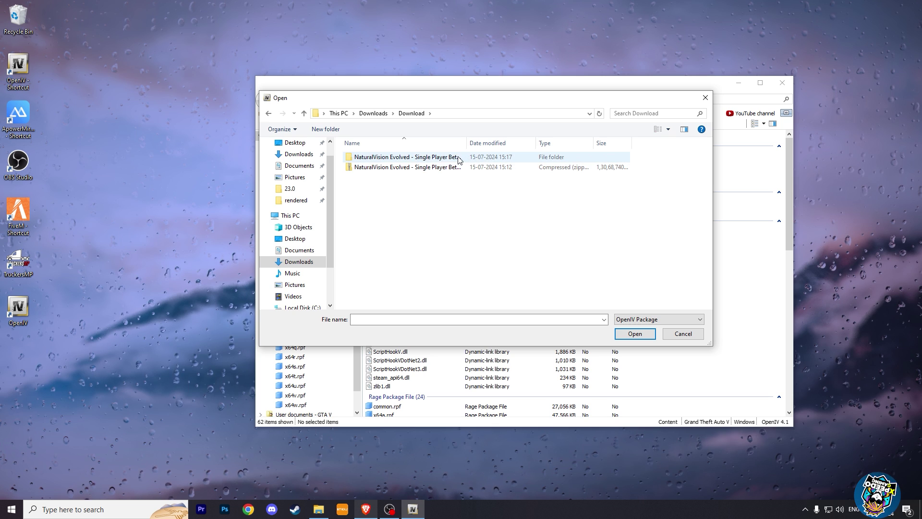
double_click(424, 157)
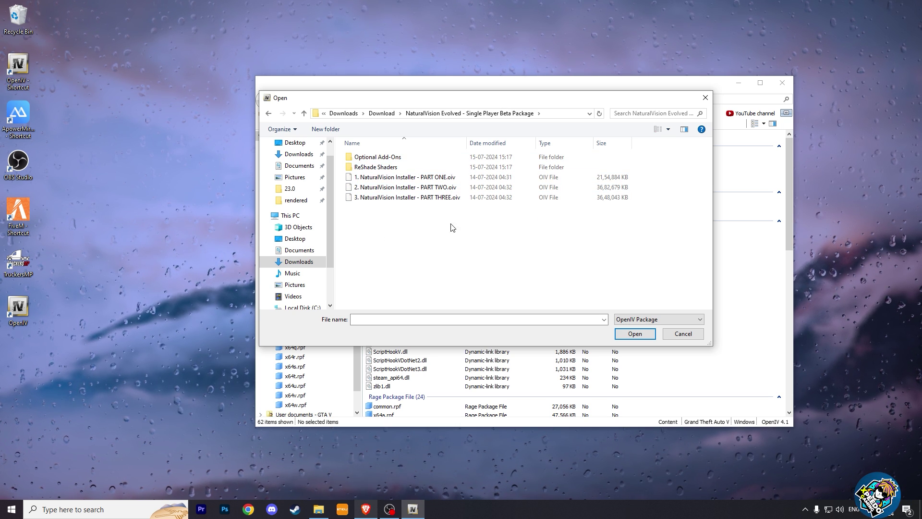
click(439, 180)
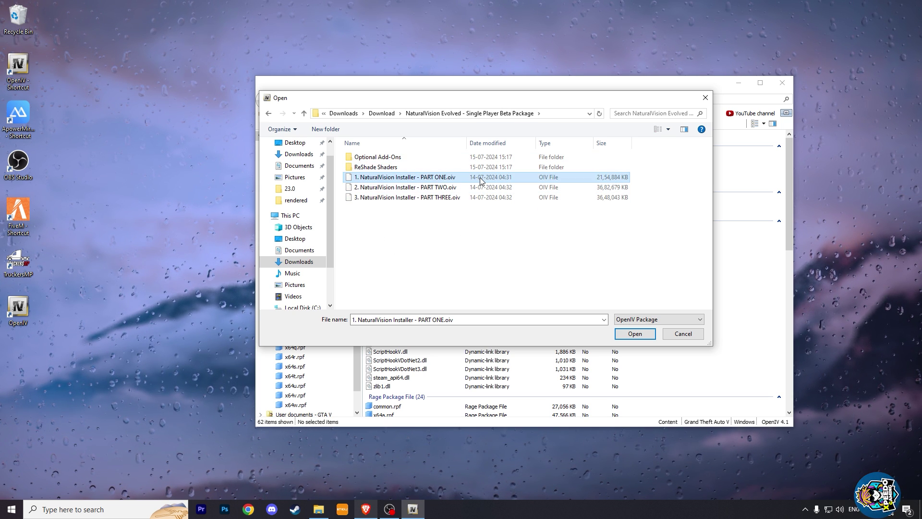
click(619, 332)
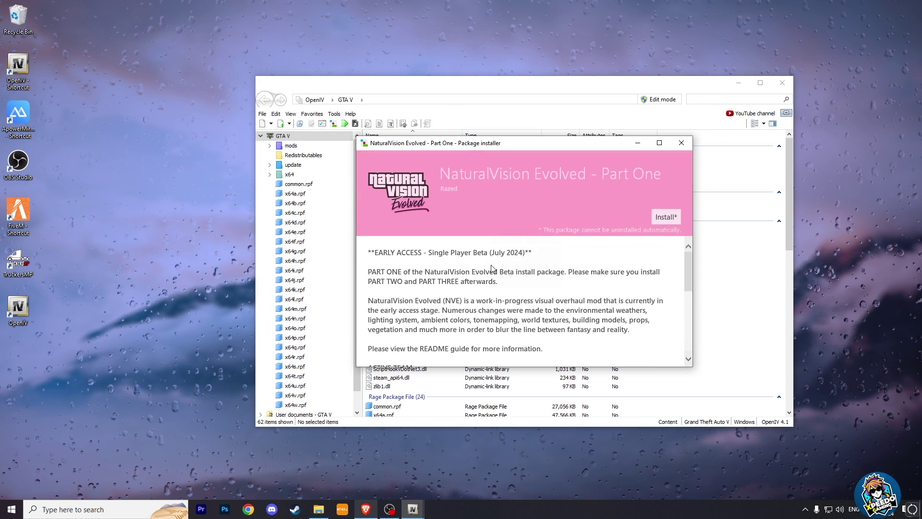
click(668, 216)
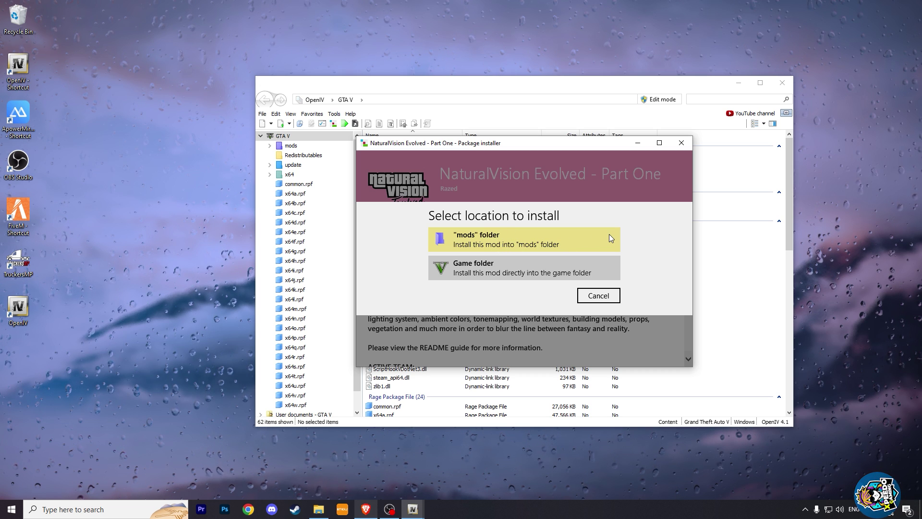
click(533, 240)
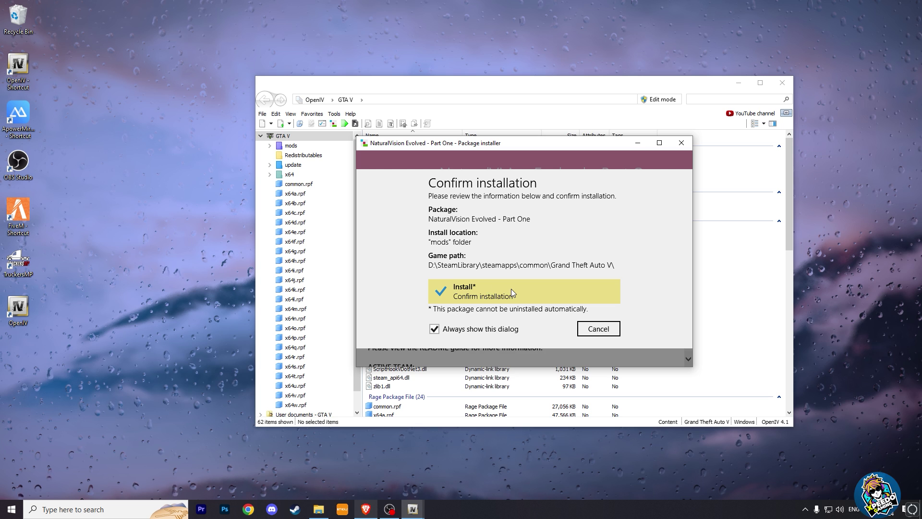
click(511, 289)
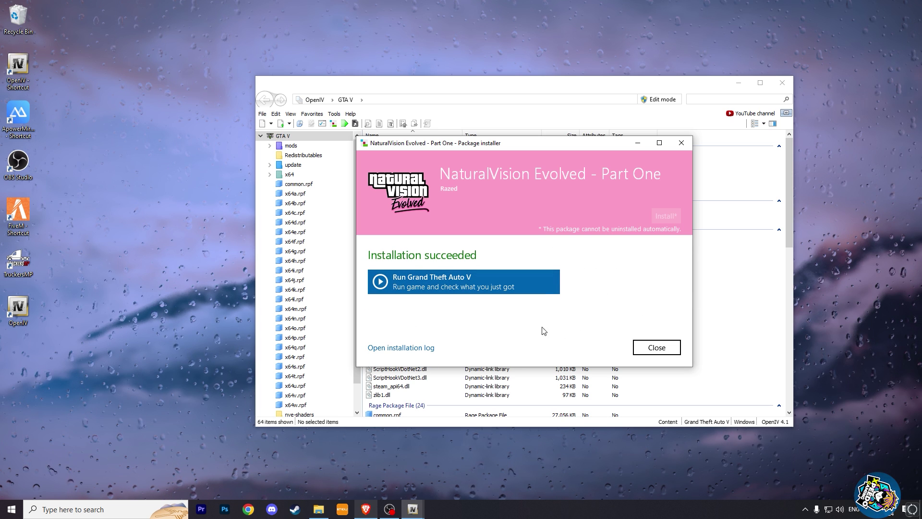
Install '2. NaturalVision Installer - PART TWO.oiv' into the mods folder through the Package Installer.
click(656, 348)
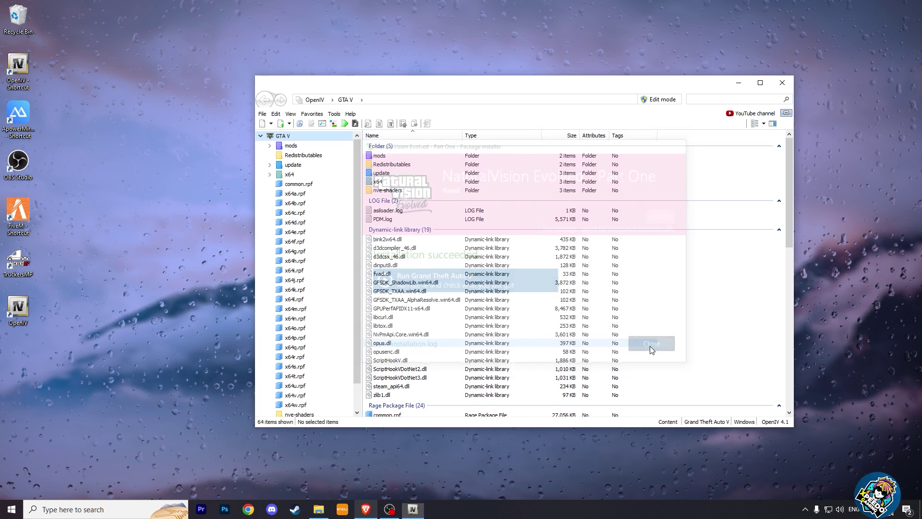
click(333, 113)
click(369, 181)
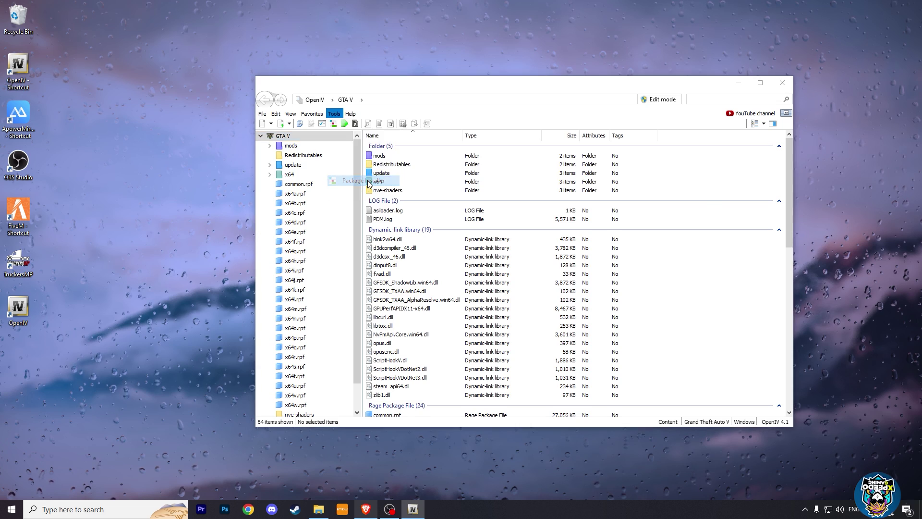
click(449, 187)
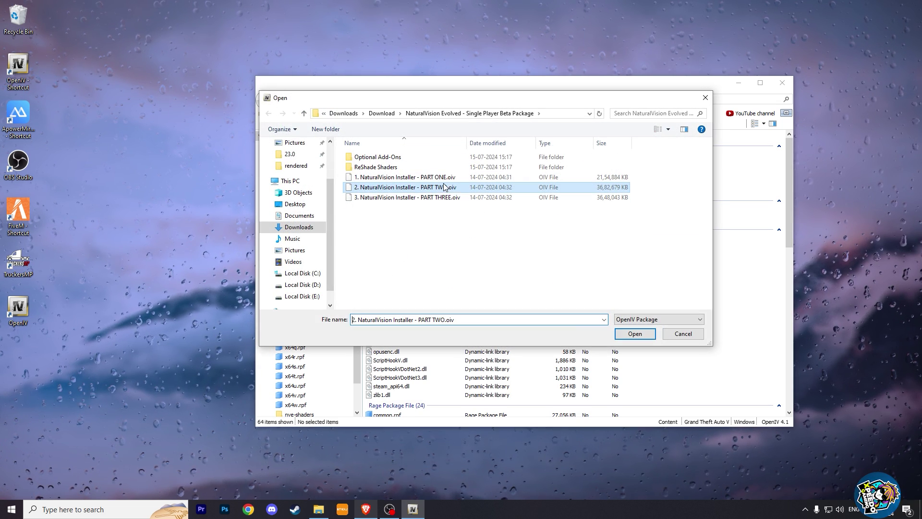
click(635, 334)
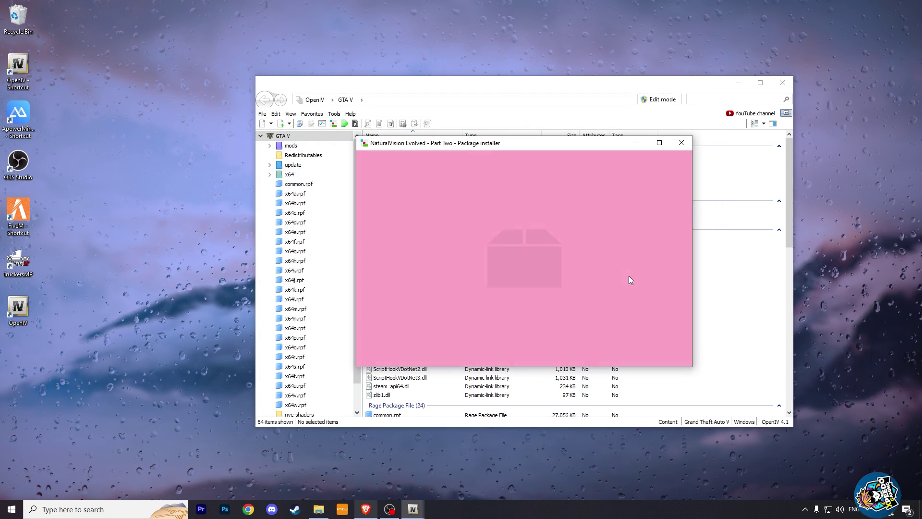
click(669, 217)
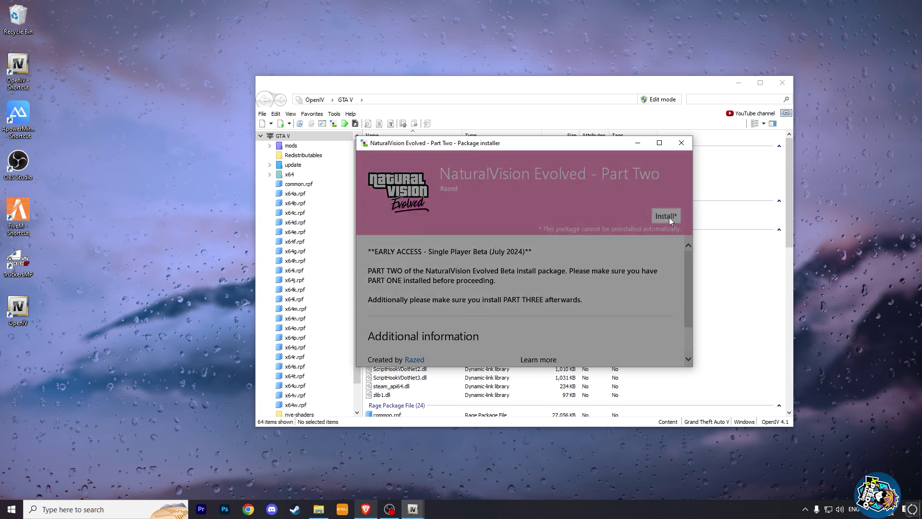
click(507, 235)
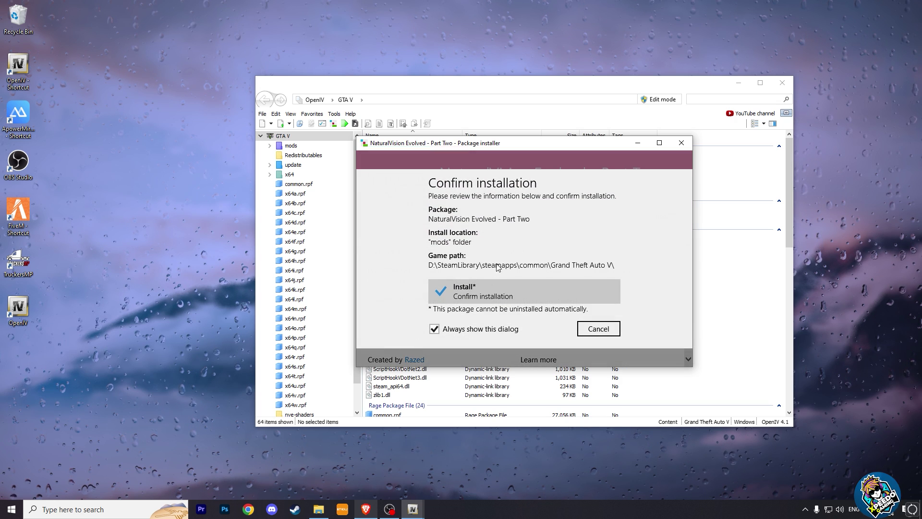
click(483, 284)
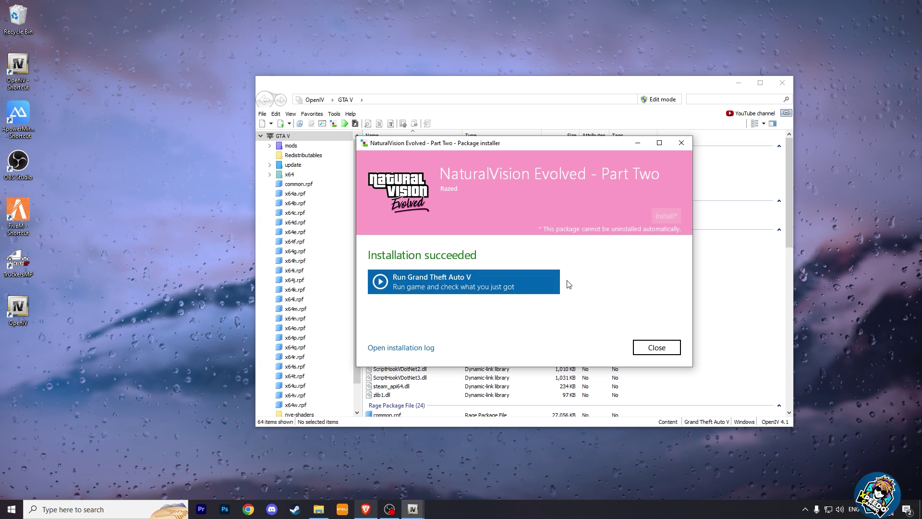
Install '3. NaturalVision Installer - PART THREE.oiv' into the mods folder and confirm.
click(666, 349)
click(334, 114)
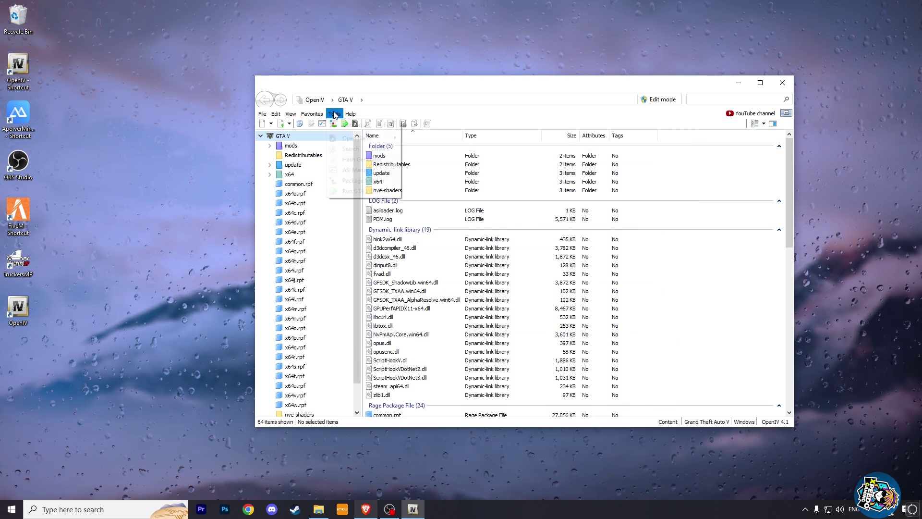
click(364, 181)
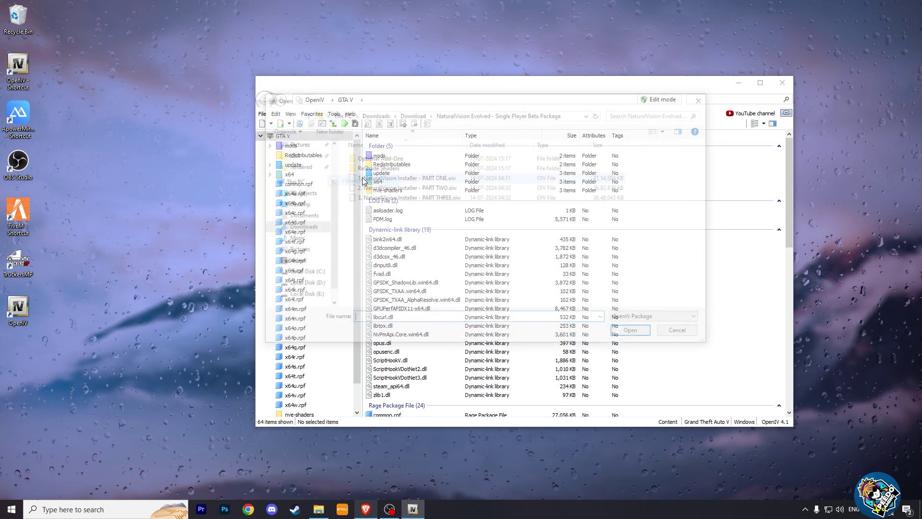
click(471, 199)
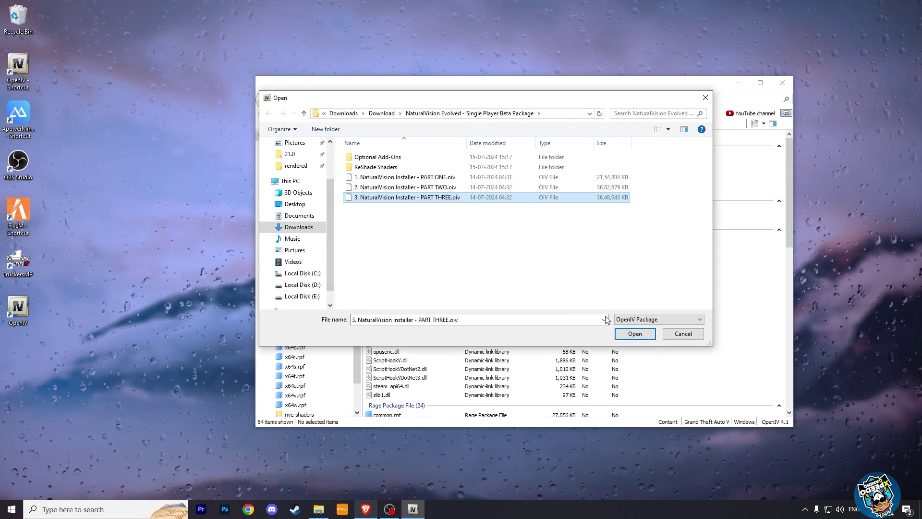
click(628, 335)
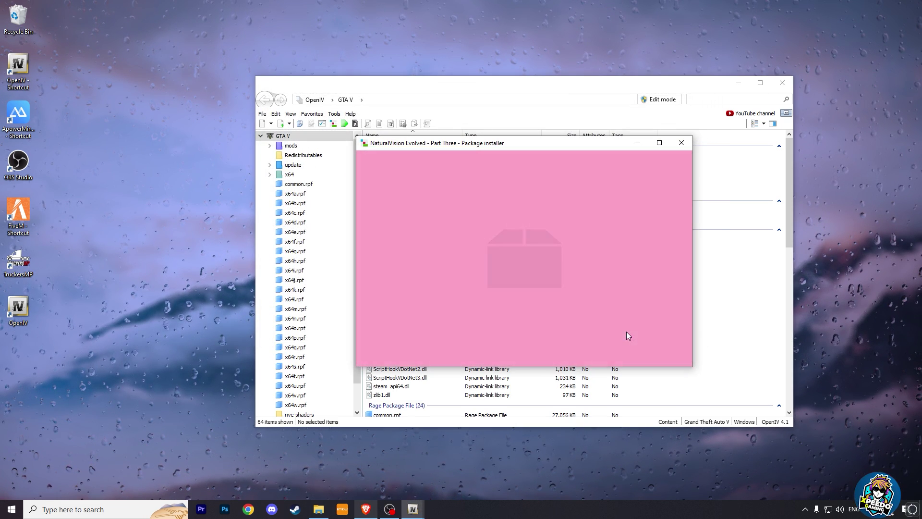
click(669, 217)
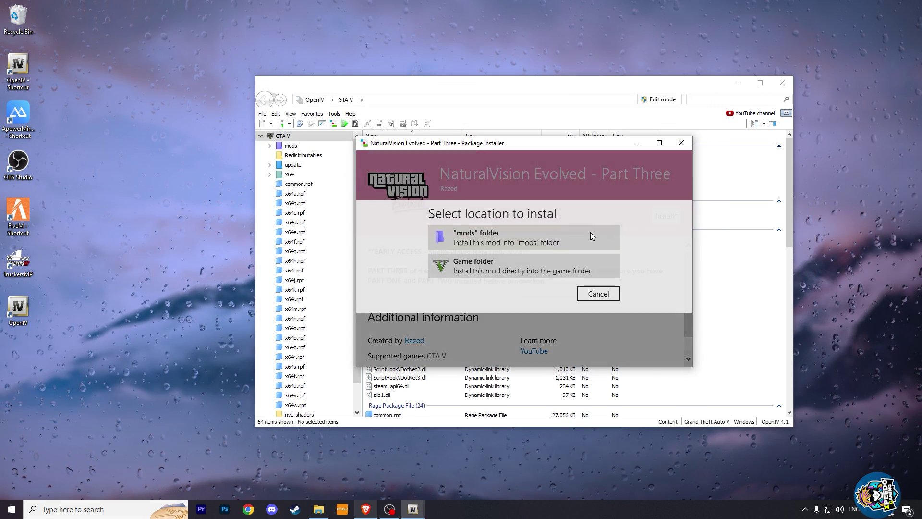
click(508, 240)
click(495, 285)
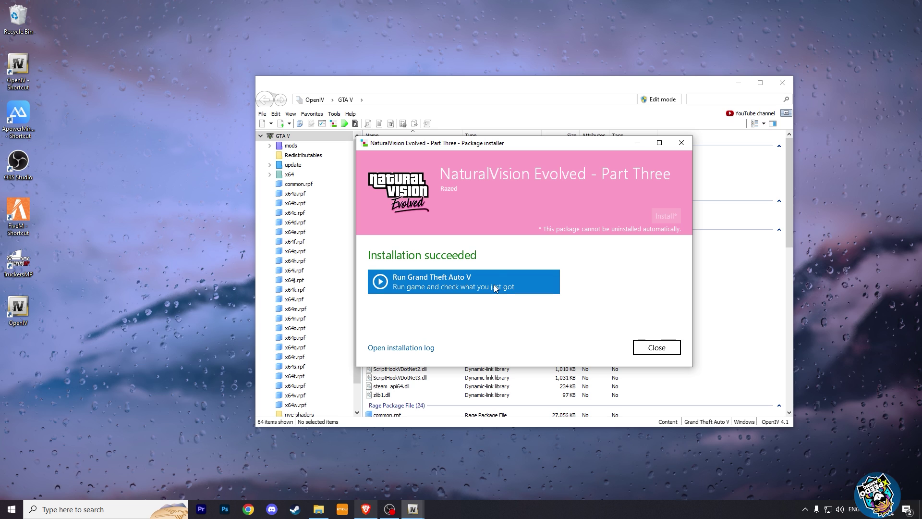
Open the Package Installer picker on the Optional Add-Ons folder and scroll through the add-on list.
click(646, 350)
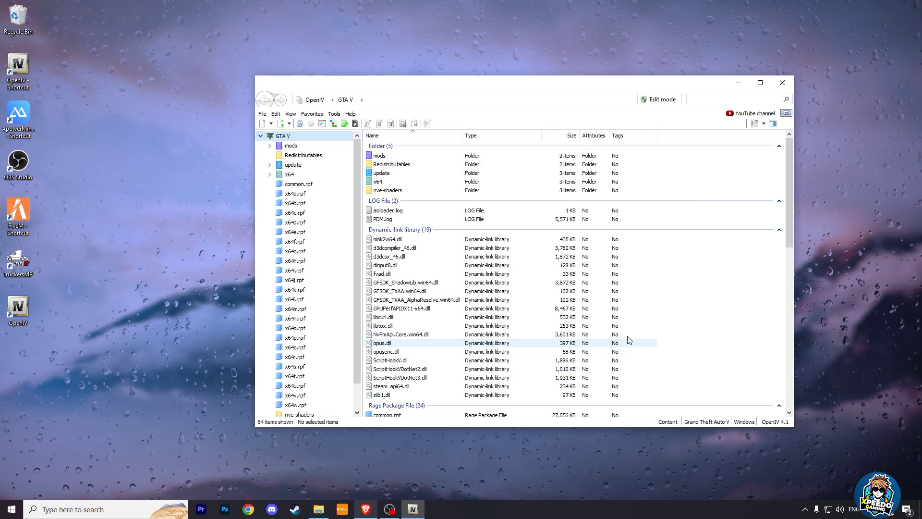
drag(557, 85, 539, 82)
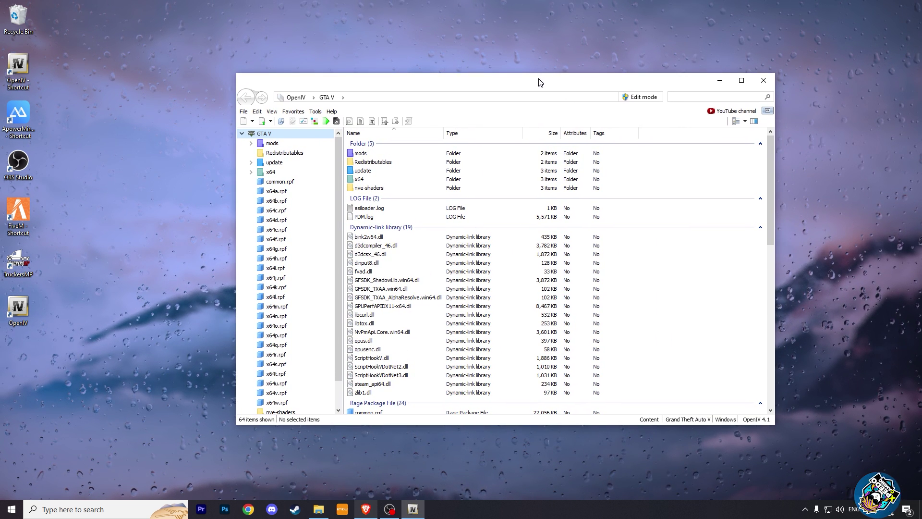
click(324, 111)
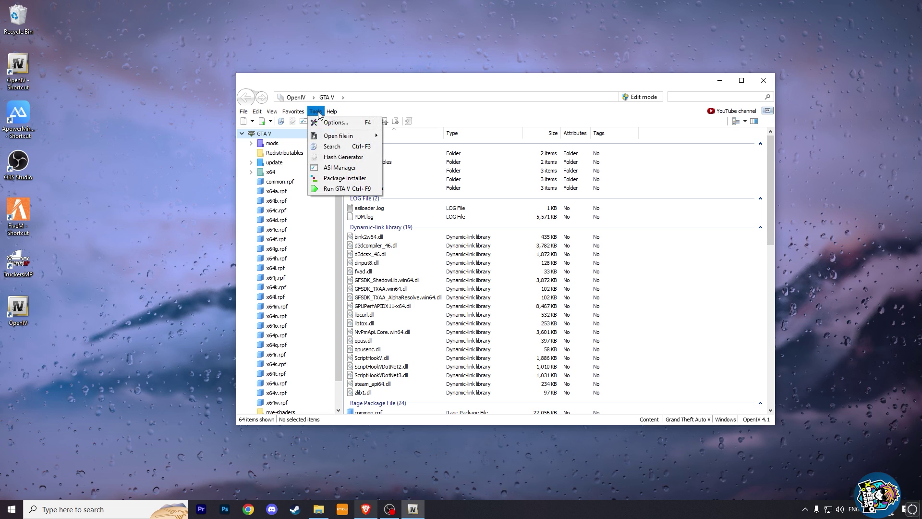
click(337, 179)
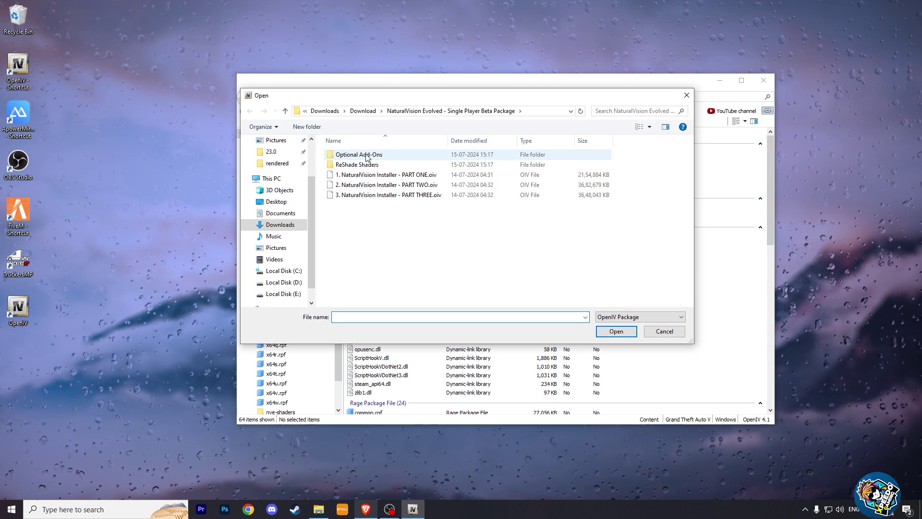
double_click(476, 154)
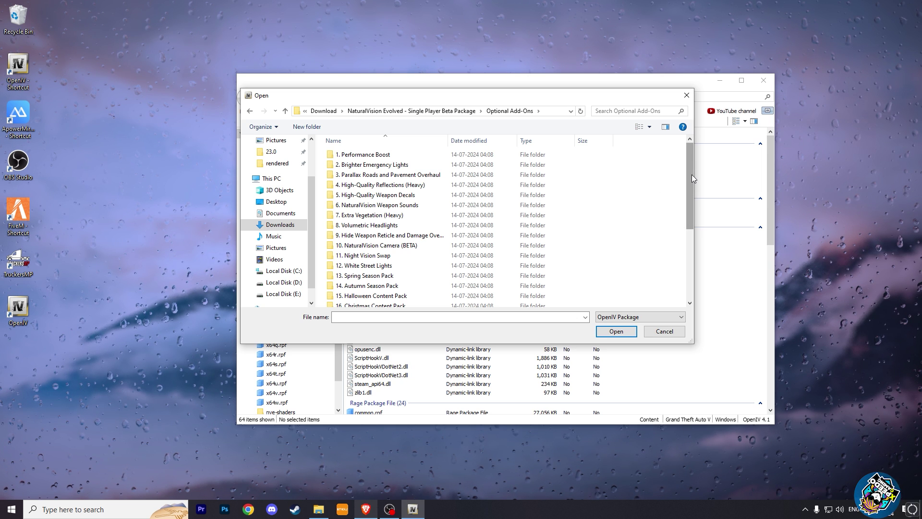
drag(691, 174, 691, 247)
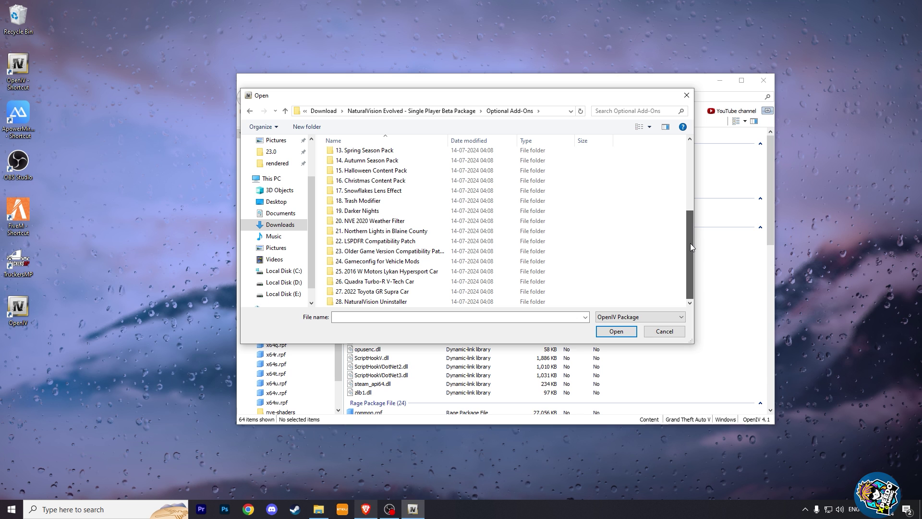
drag(691, 243, 688, 217)
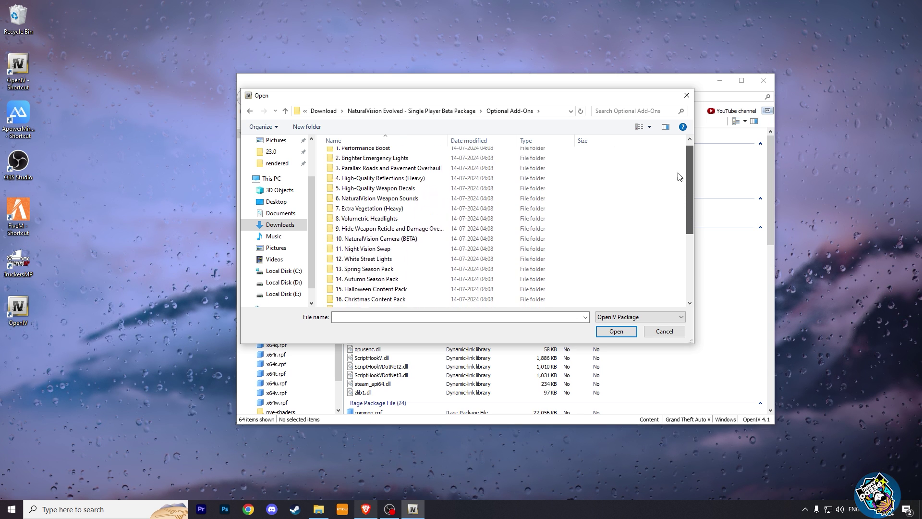
scroll(677, 168, up, 1)
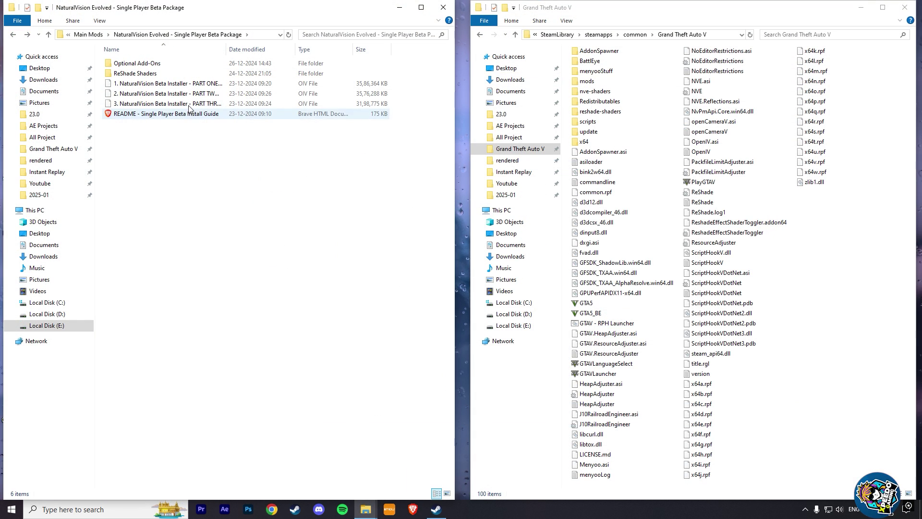
Copy the seven ReShade Shaders items and paste them into the Grand Theft Auto V folder.
double_click(174, 74)
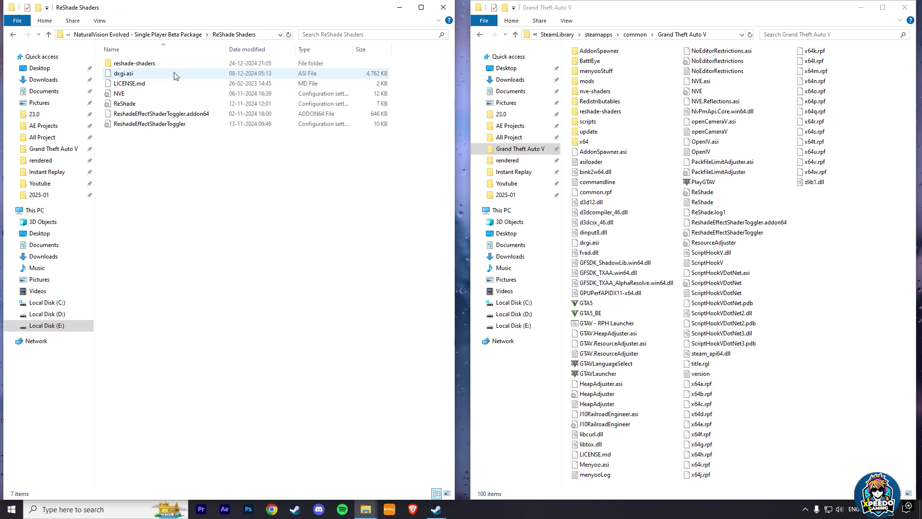
drag(249, 169, 110, 60)
right_click(176, 70)
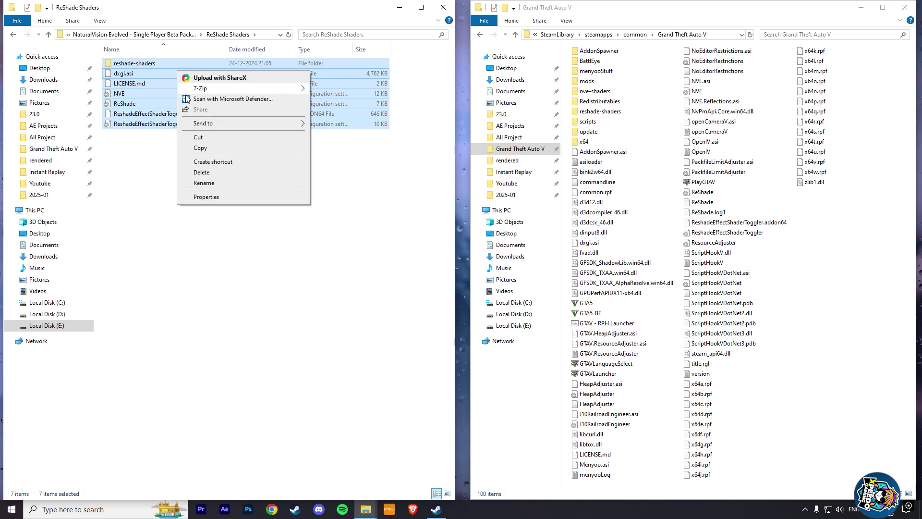
click(204, 150)
click(847, 246)
right_click(846, 222)
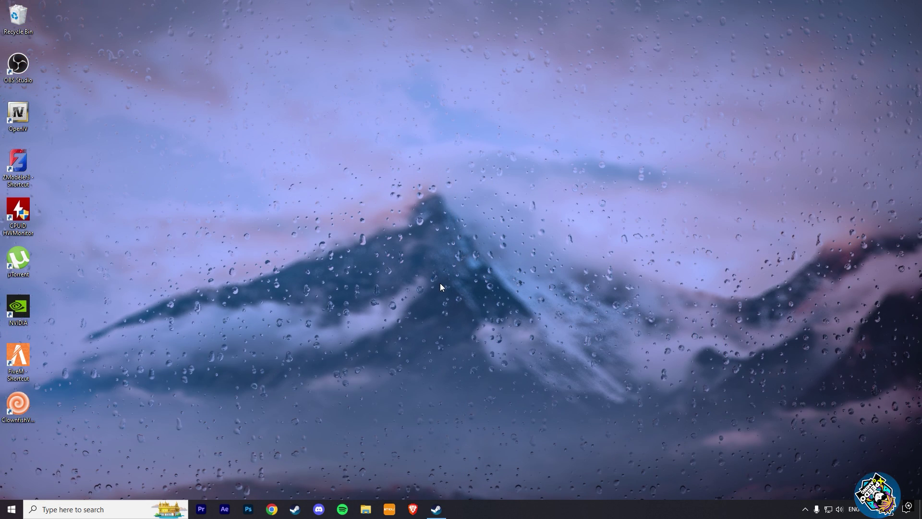
Launch Grand Theft Auto V from the Steam library.
click(436, 509)
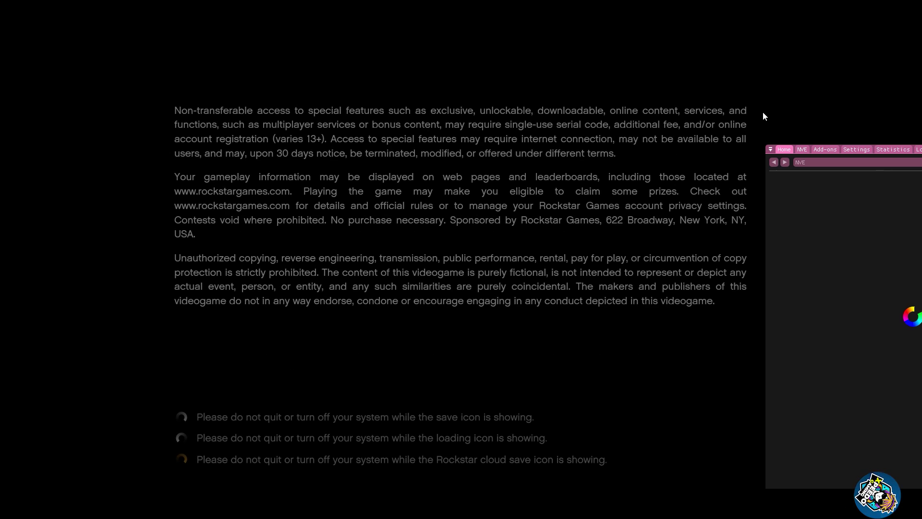
Enable NVE Bloom, NVE Color, Green Screen, Screen Raindrops, NVE Vignette, FidelityFX CAS, Deband and LumaSharpen.
drag(768, 148, 552, 92)
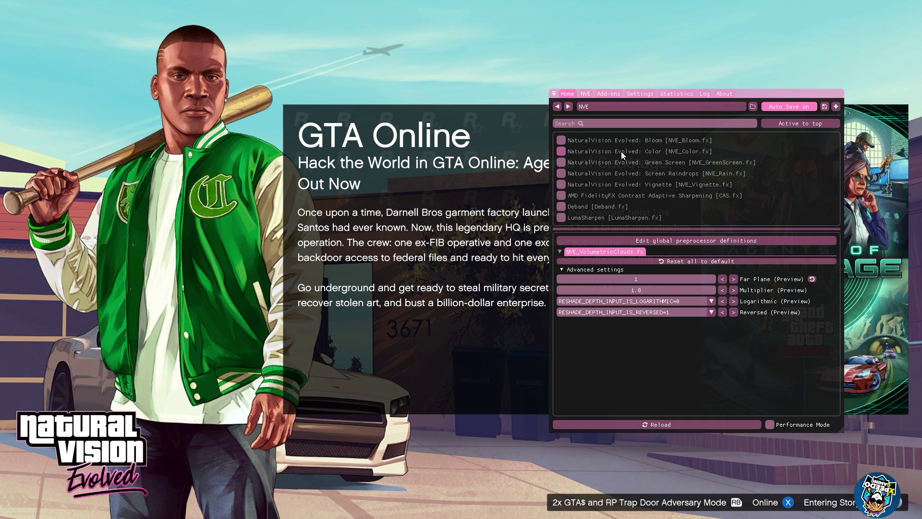
click(562, 141)
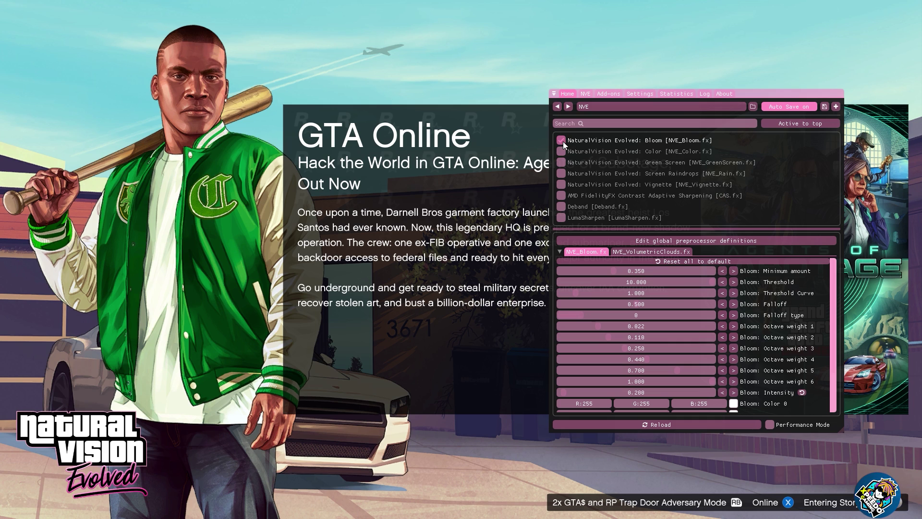
click(562, 151)
click(560, 162)
click(559, 174)
click(558, 184)
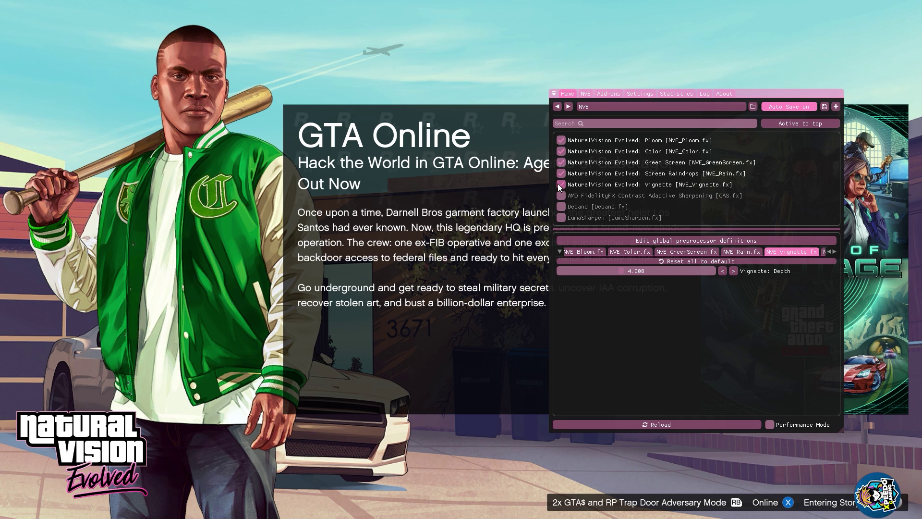
click(560, 196)
click(559, 207)
click(560, 218)
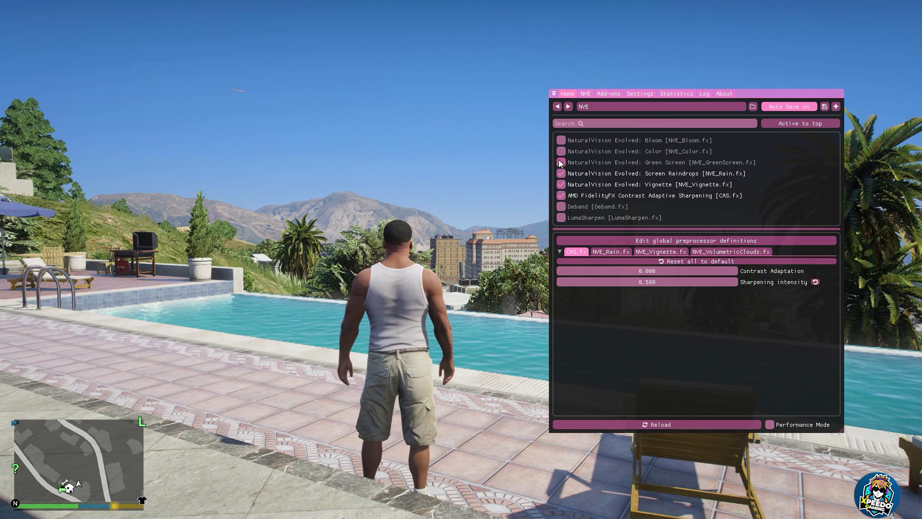
Leave Green Screen and Screen Raindrops off, toggle NVE Vignette, and hide the ReShade overlay.
click(559, 162)
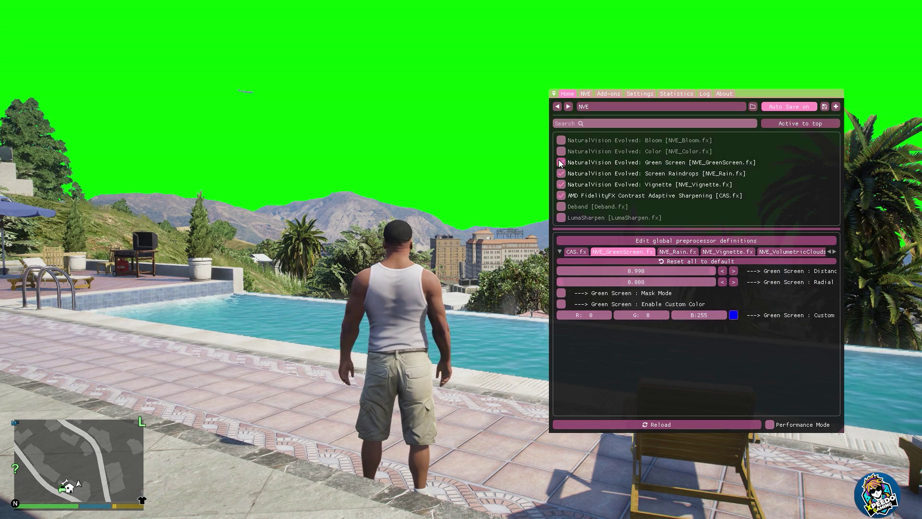
click(560, 162)
click(560, 162)
click(560, 163)
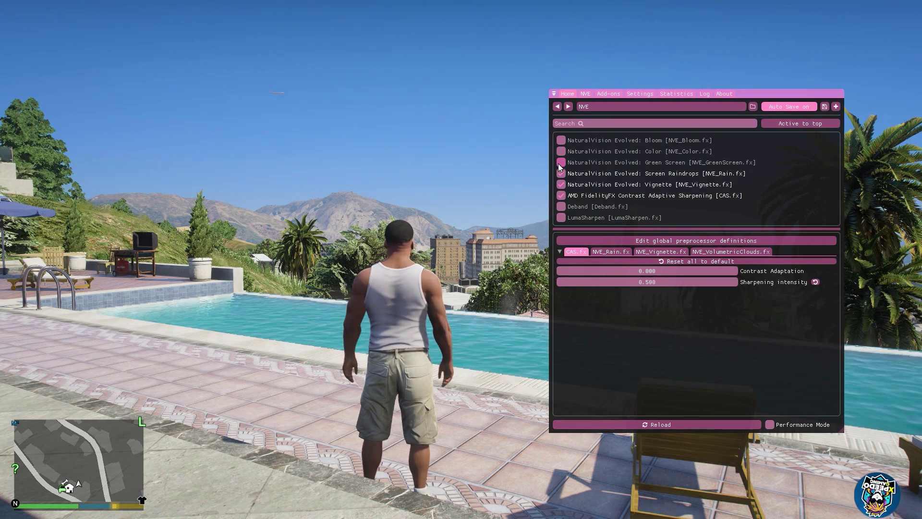
click(560, 174)
click(560, 183)
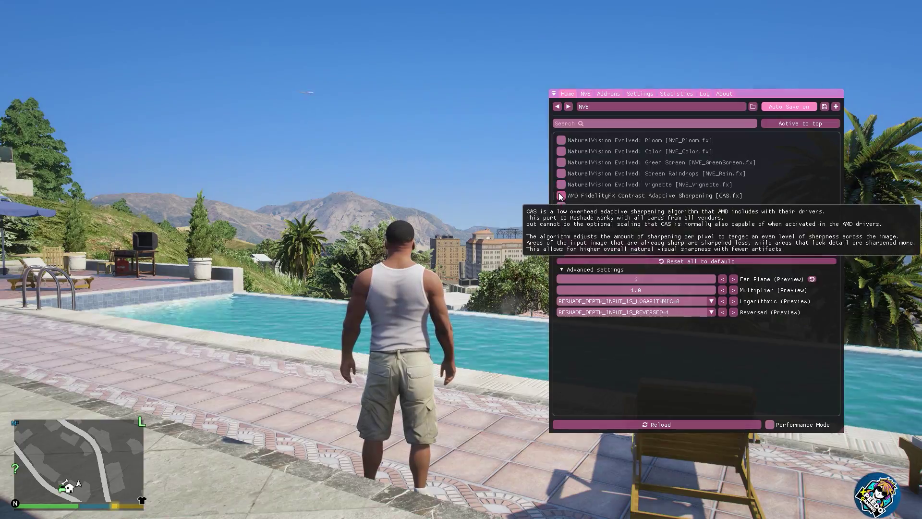
key(Home)
Walk Franklin along the pool walkway, turning toward the city and back past the pool.
key(w)
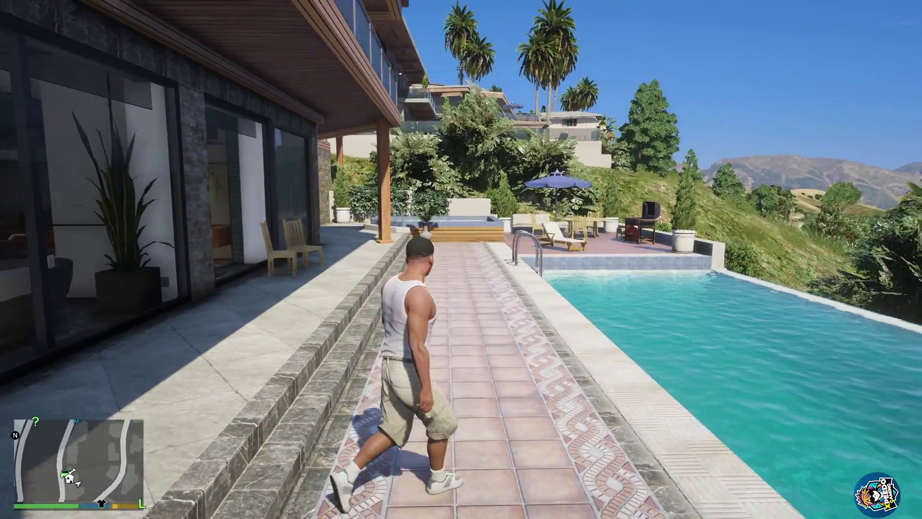
key(w)
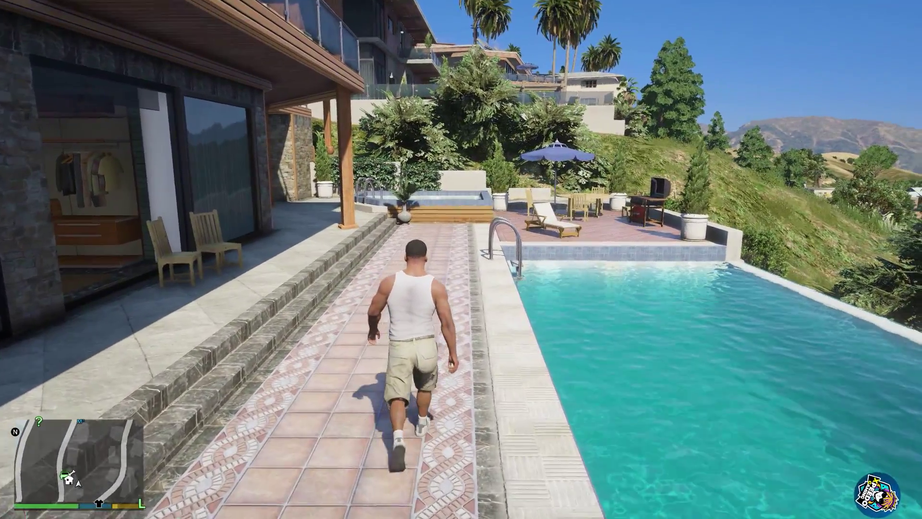
key(w)
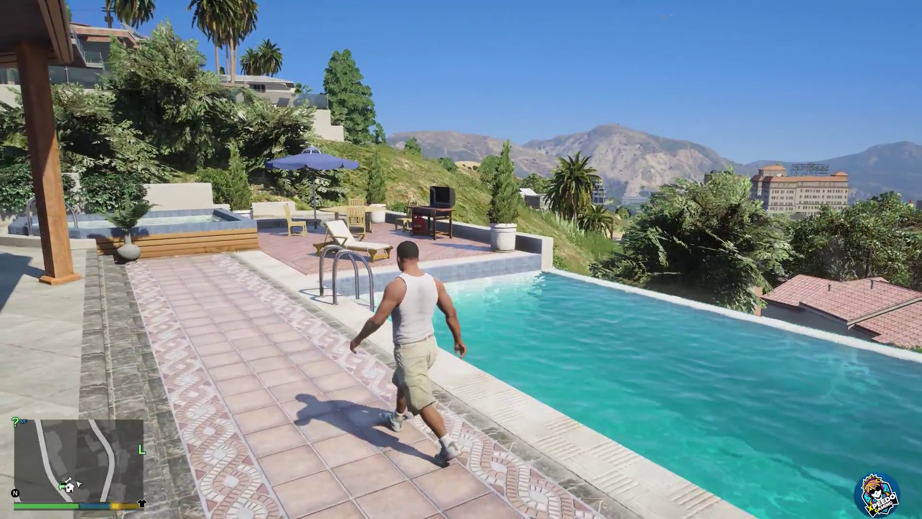
key(w)
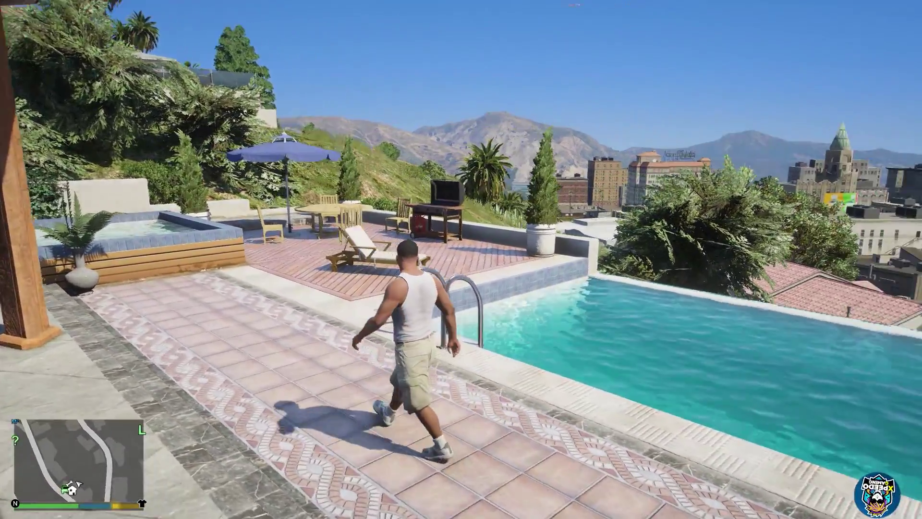
key(w)
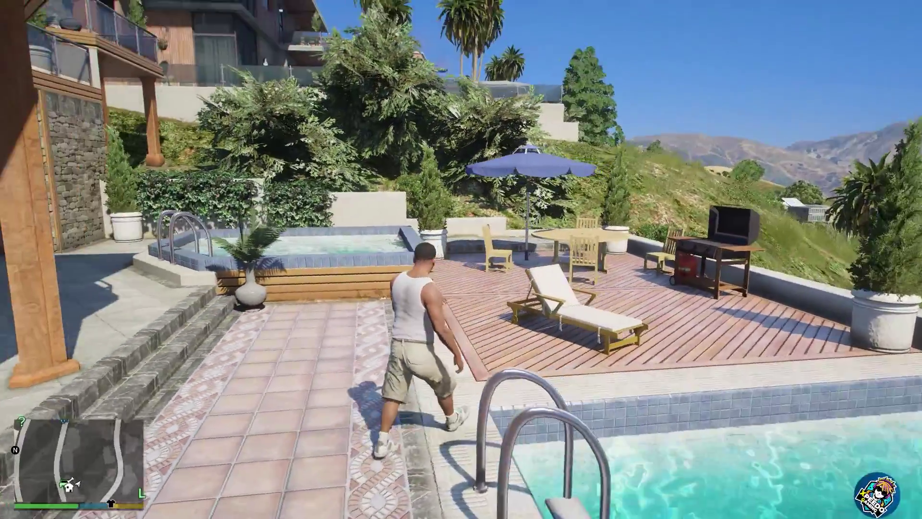
key(w)
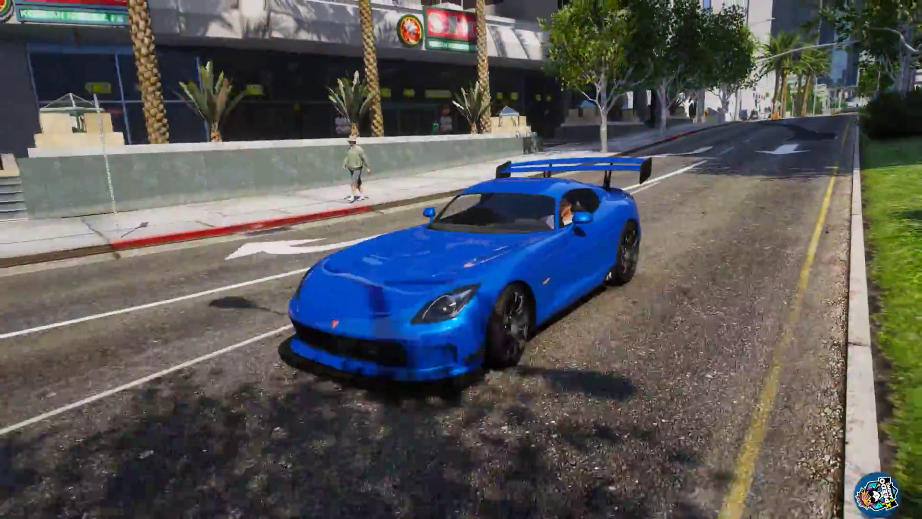